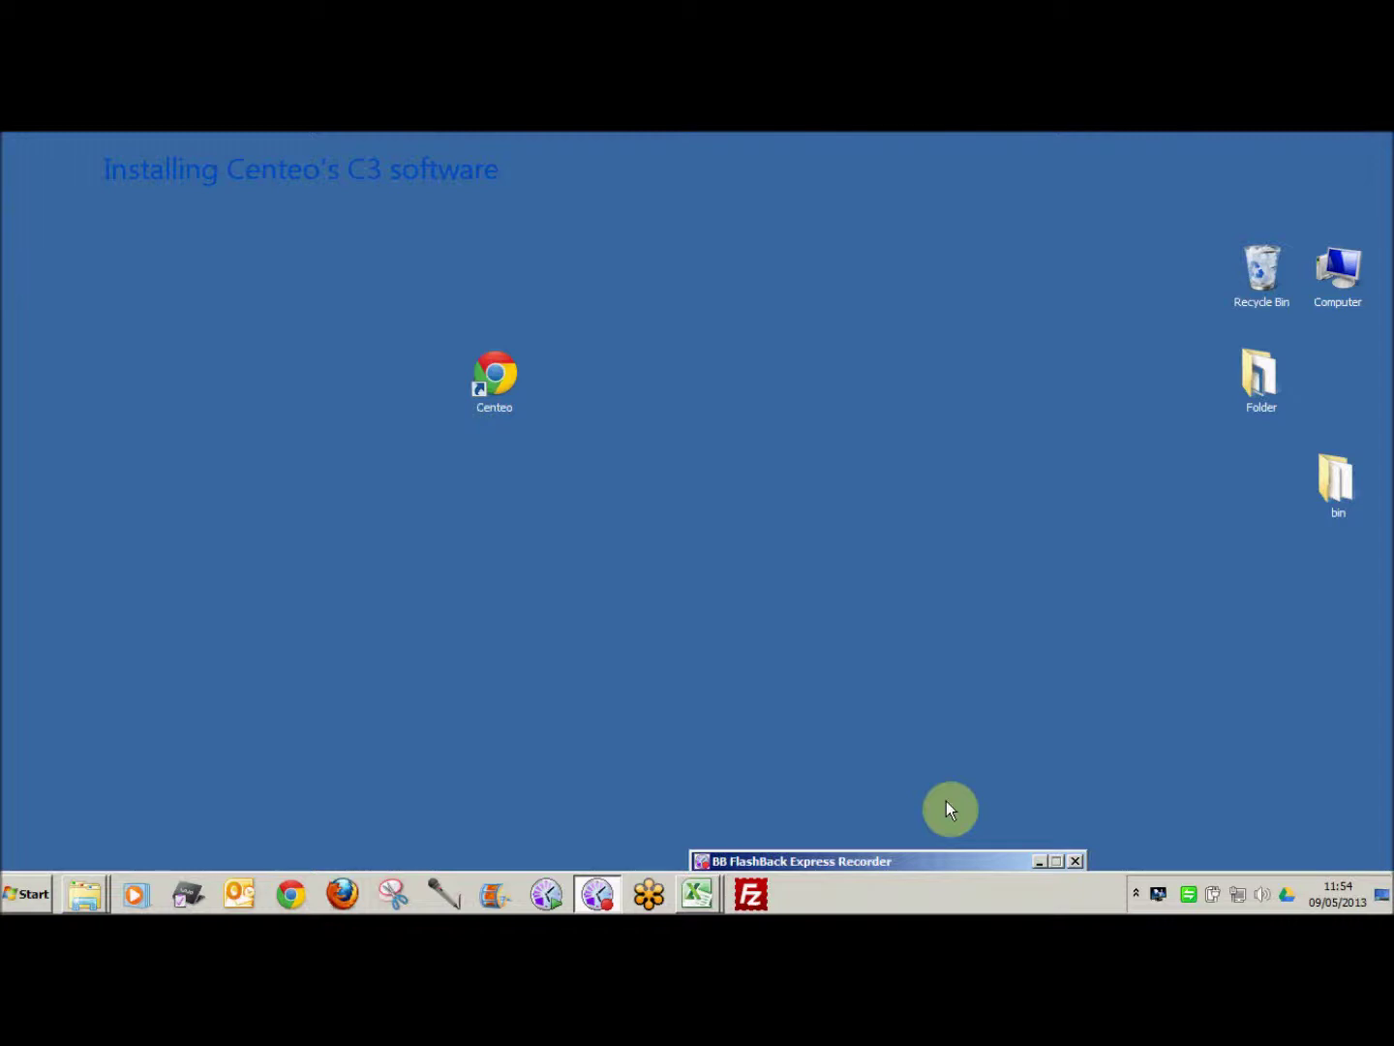
Download Centeo.InstallManager.zip from the Centeo page, keep it despite the warning, and show it in its folder
{"action": "double_click", "coordinate": [504, 386]}
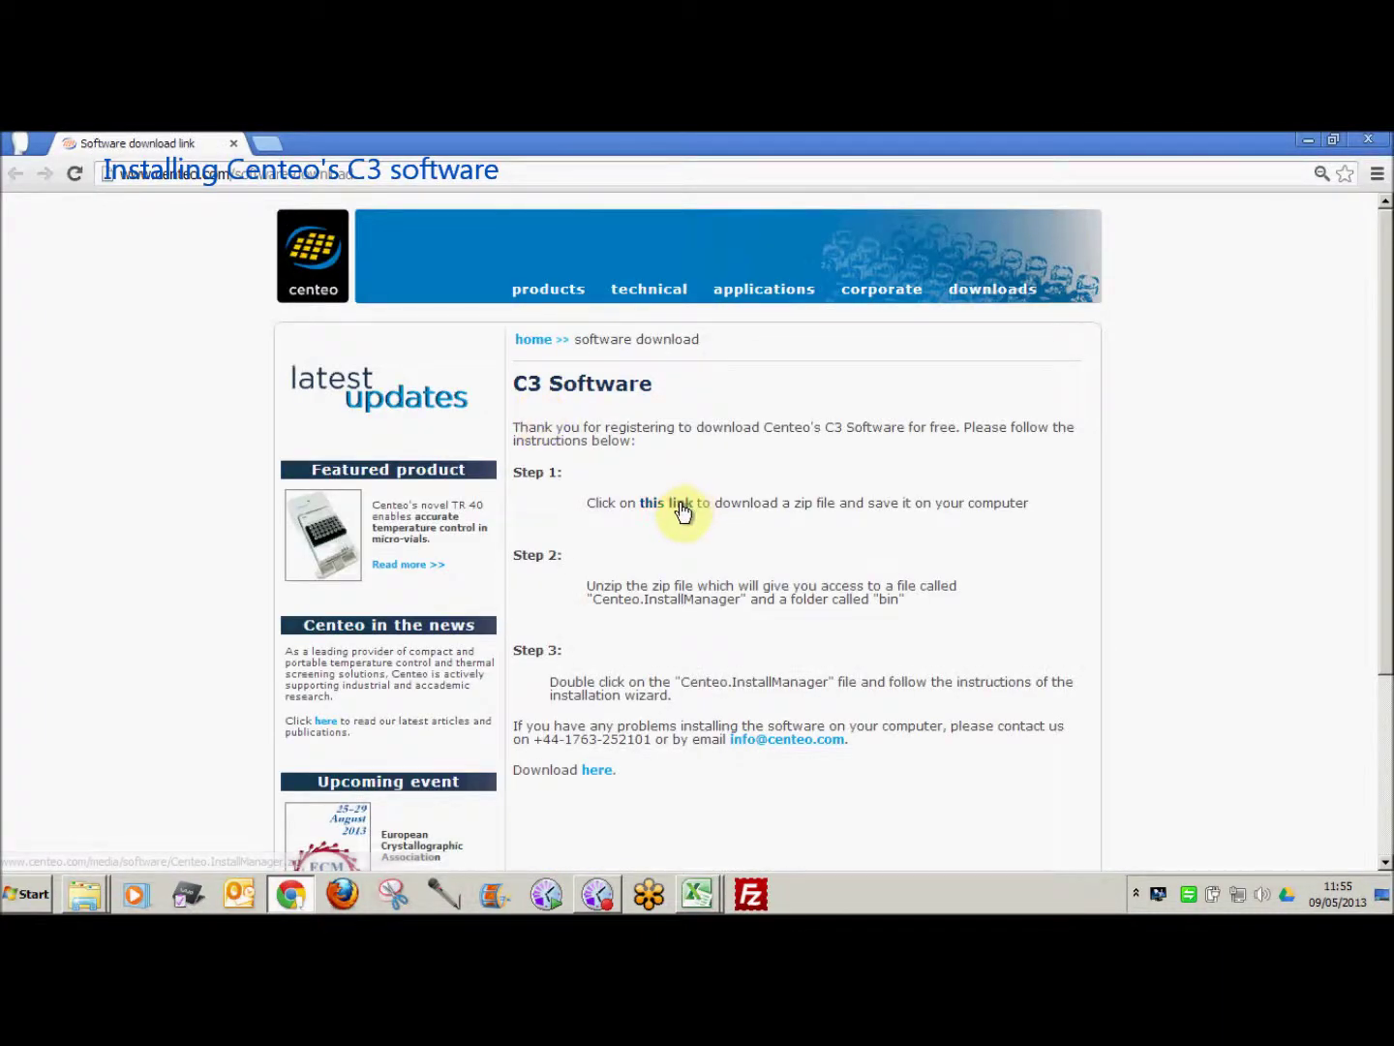
{"action": "left_click", "coordinate": [673, 517]}
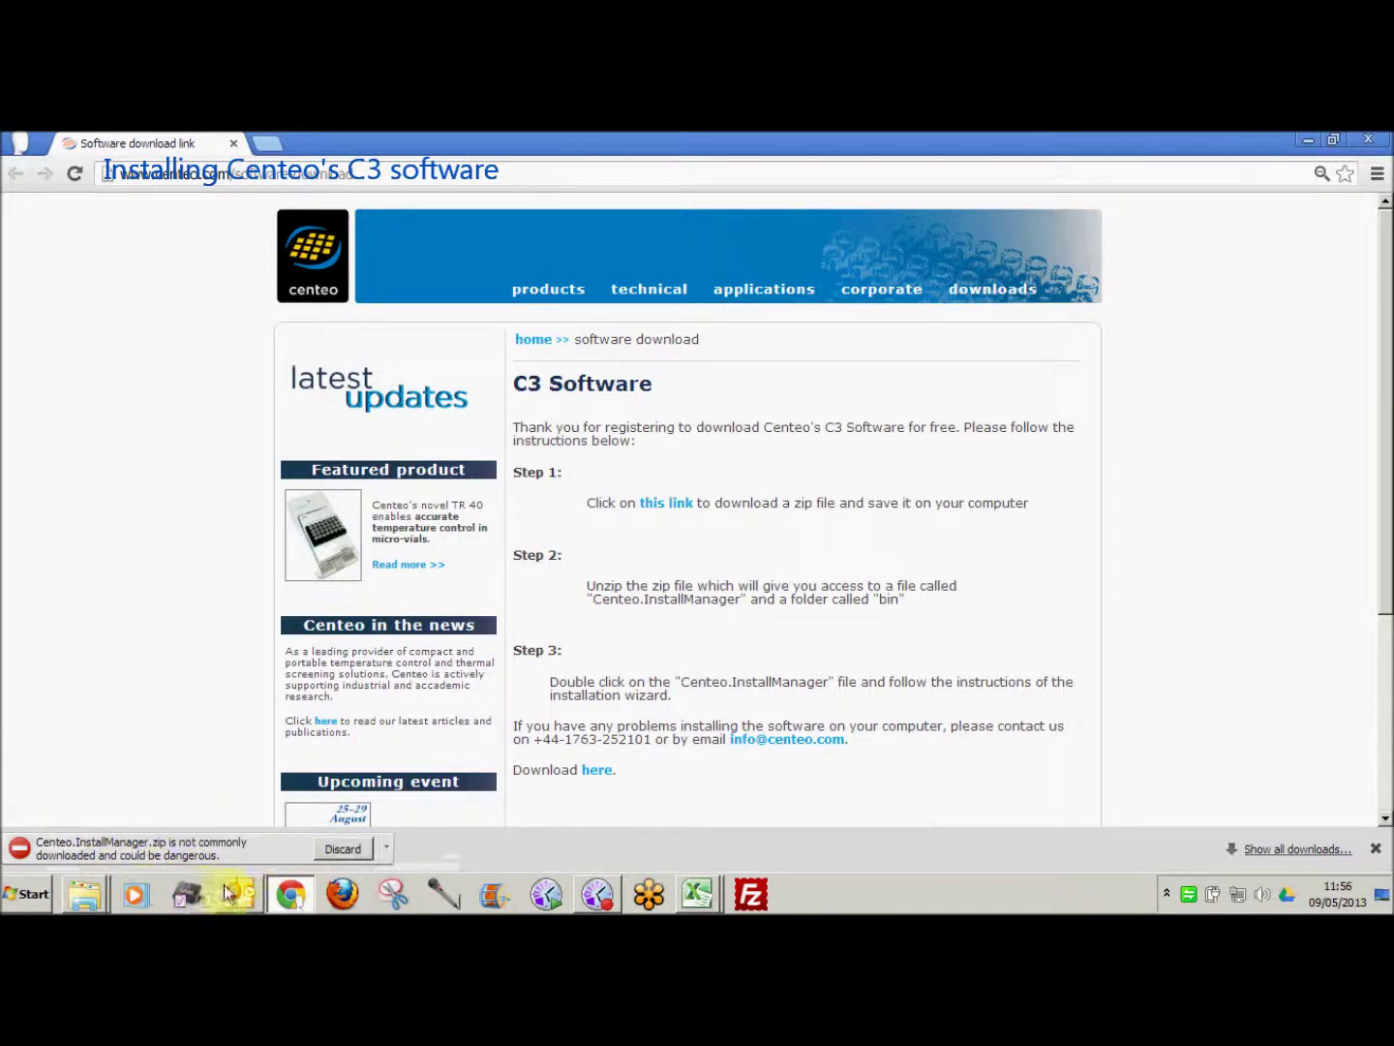
{"action": "left_click", "coordinate": [384, 850]}
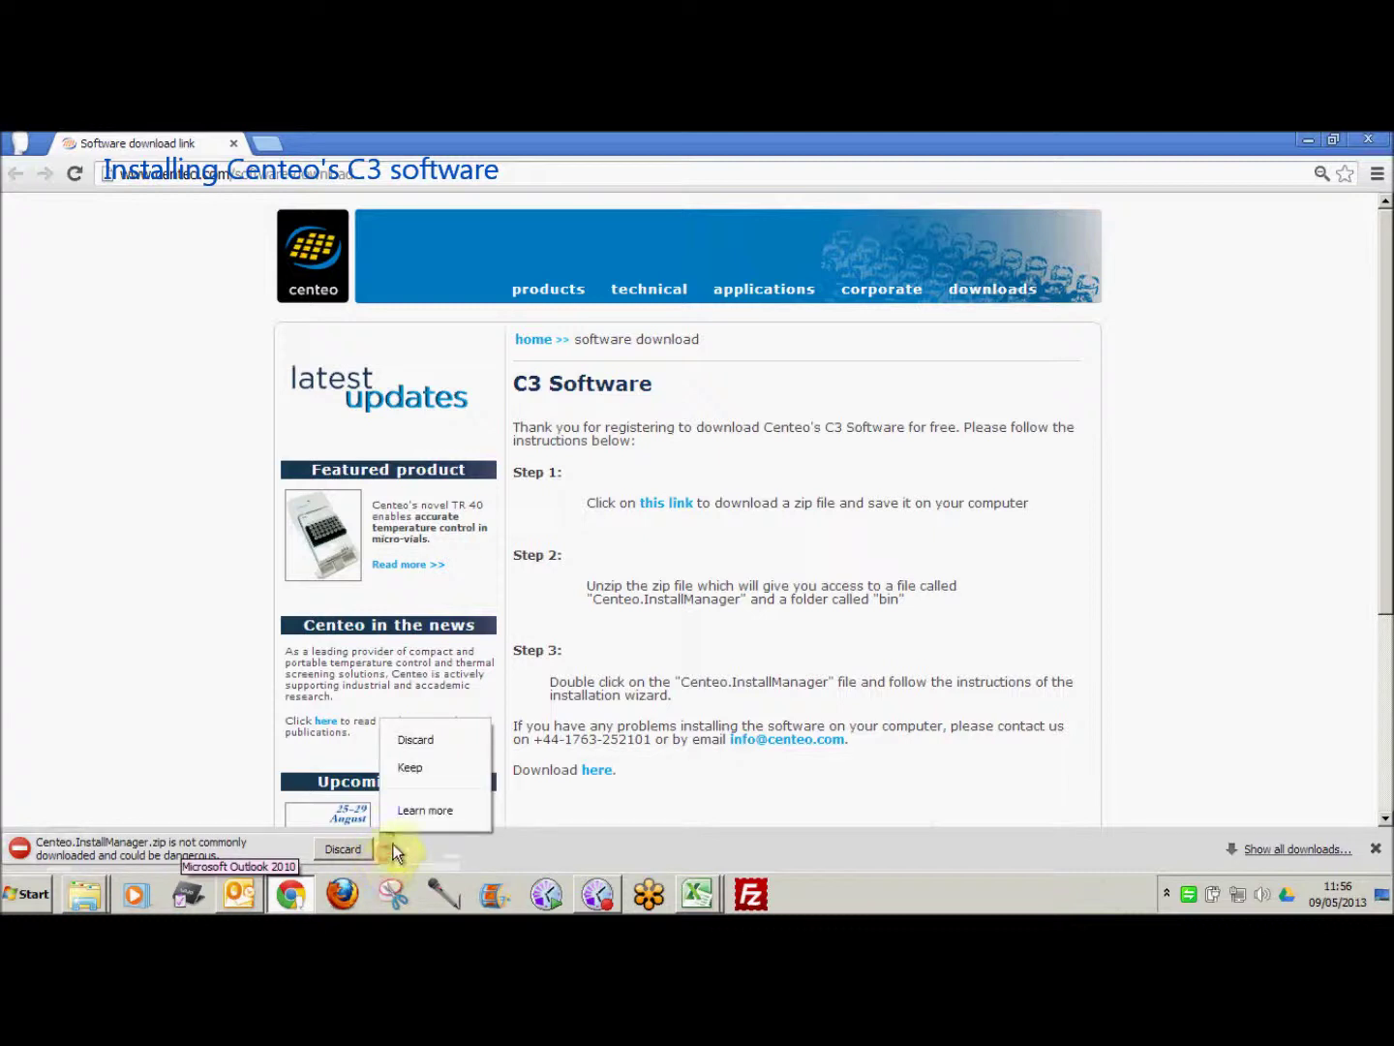
{"action": "left_click", "coordinate": [411, 769]}
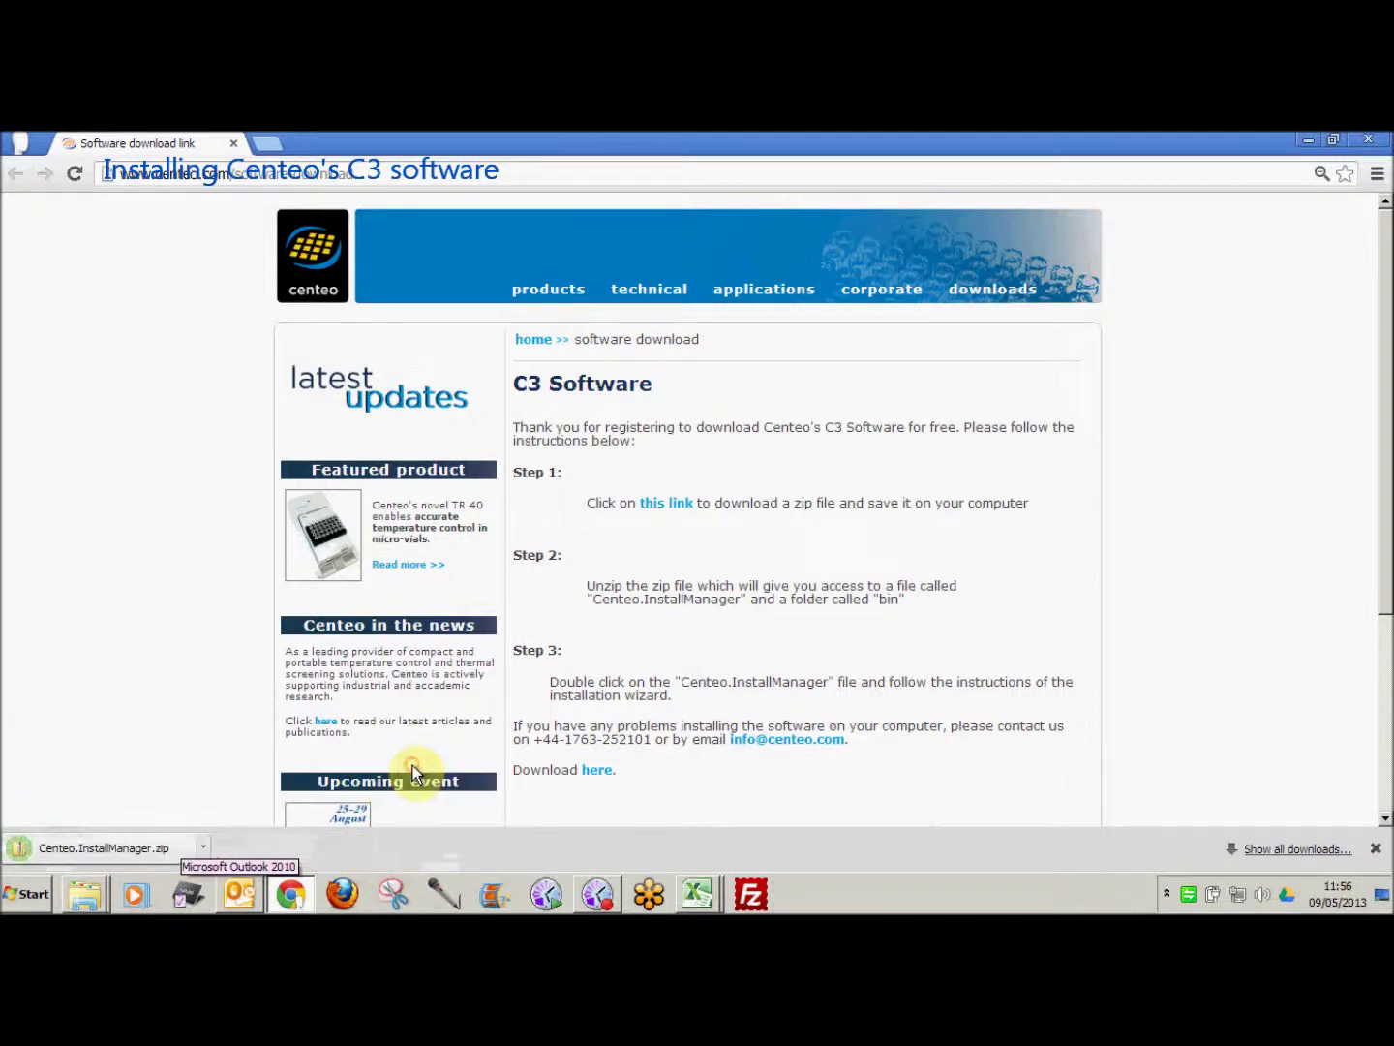
{"action": "left_click", "coordinate": [202, 846]}
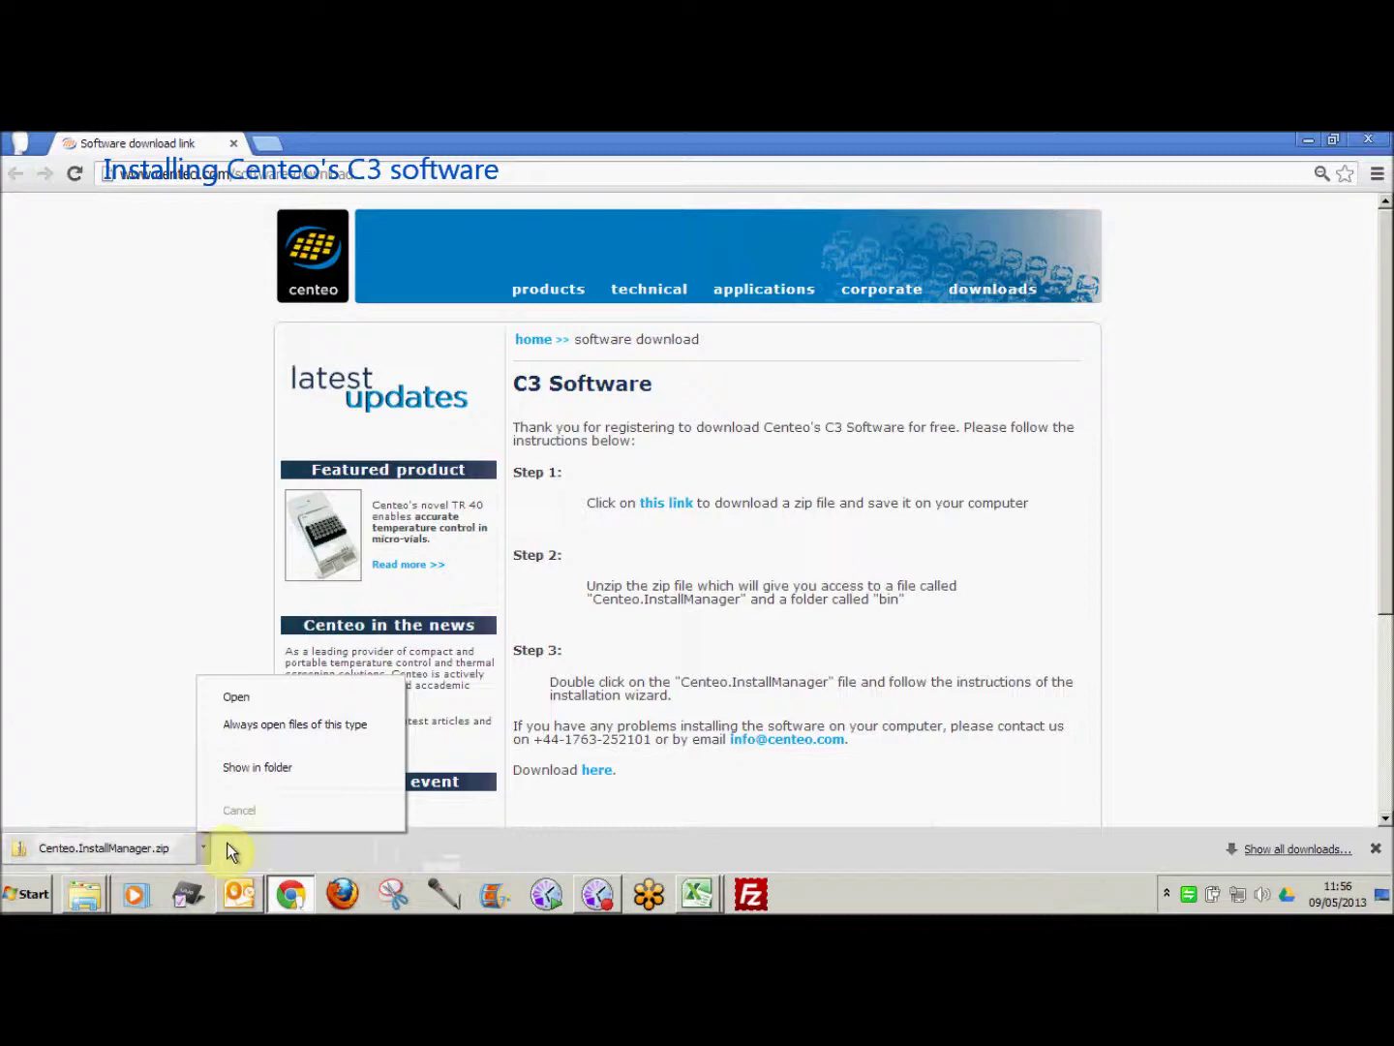
{"action": "left_click", "coordinate": [274, 763]}
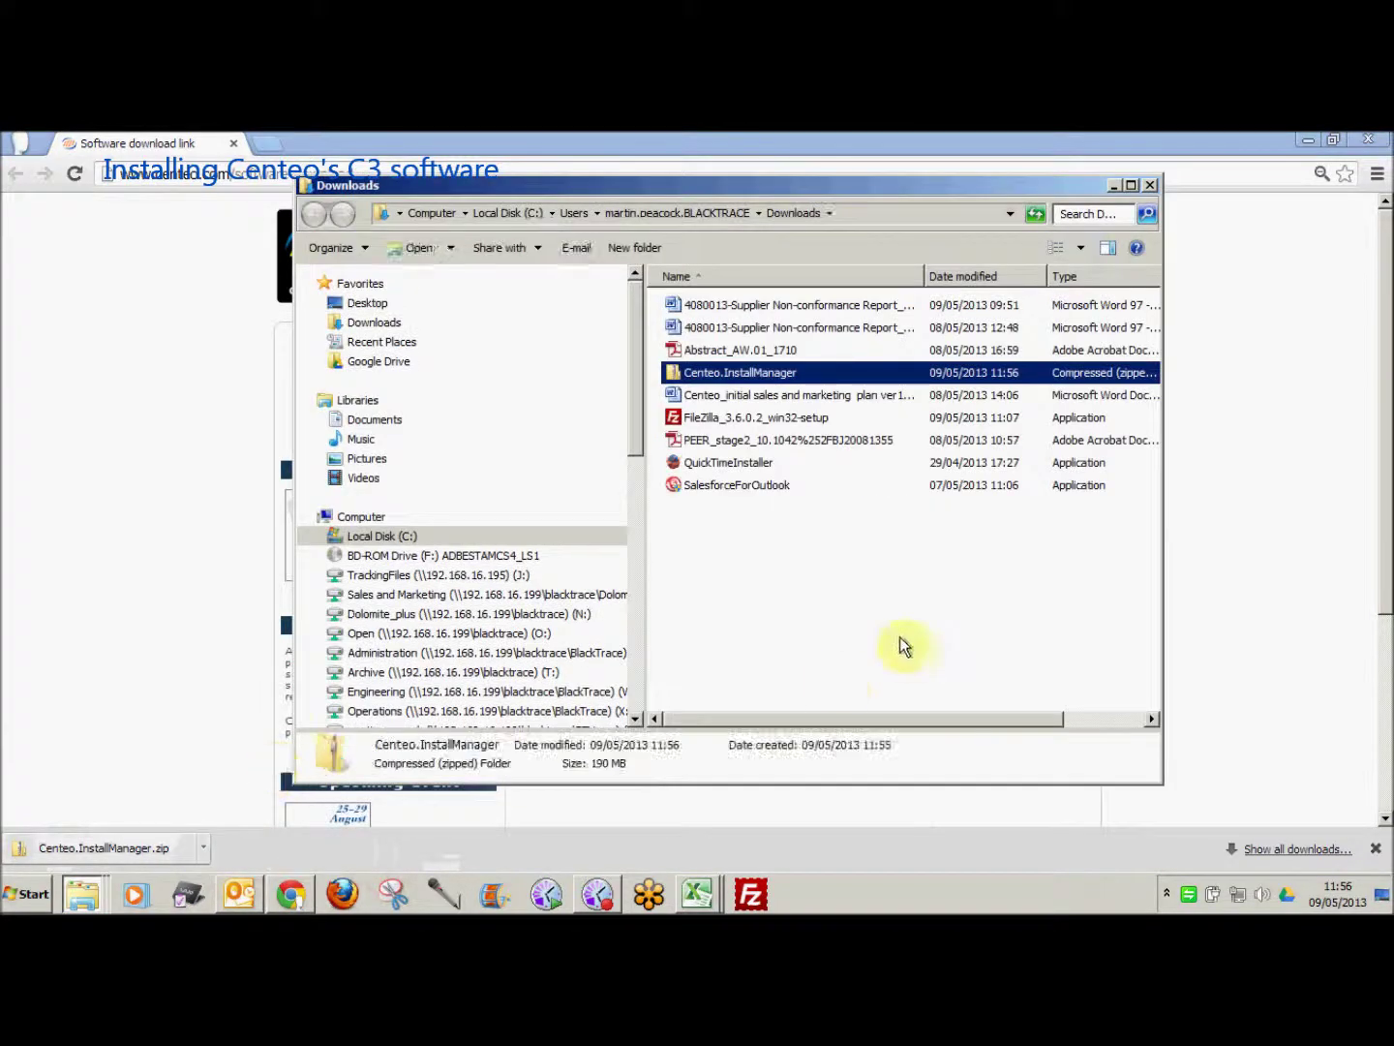
Extract Centeo.InstallManager.zip with Extract All, choosing the Desktop as the destination
{"action": "right_click", "coordinate": [705, 372]}
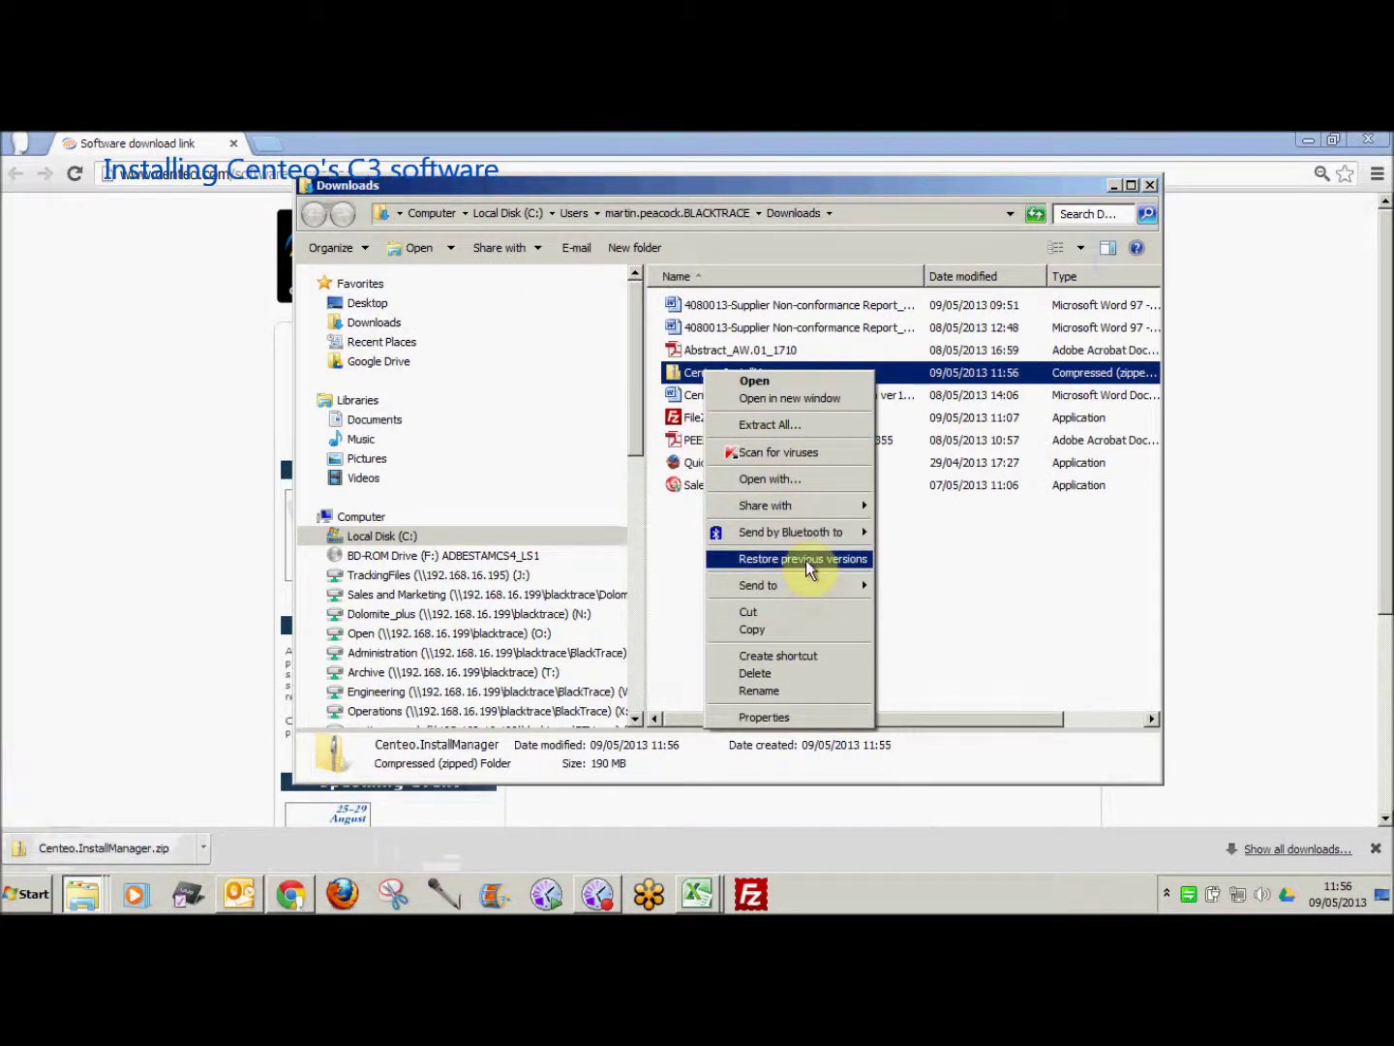
{"action": "left_click", "coordinate": [786, 433]}
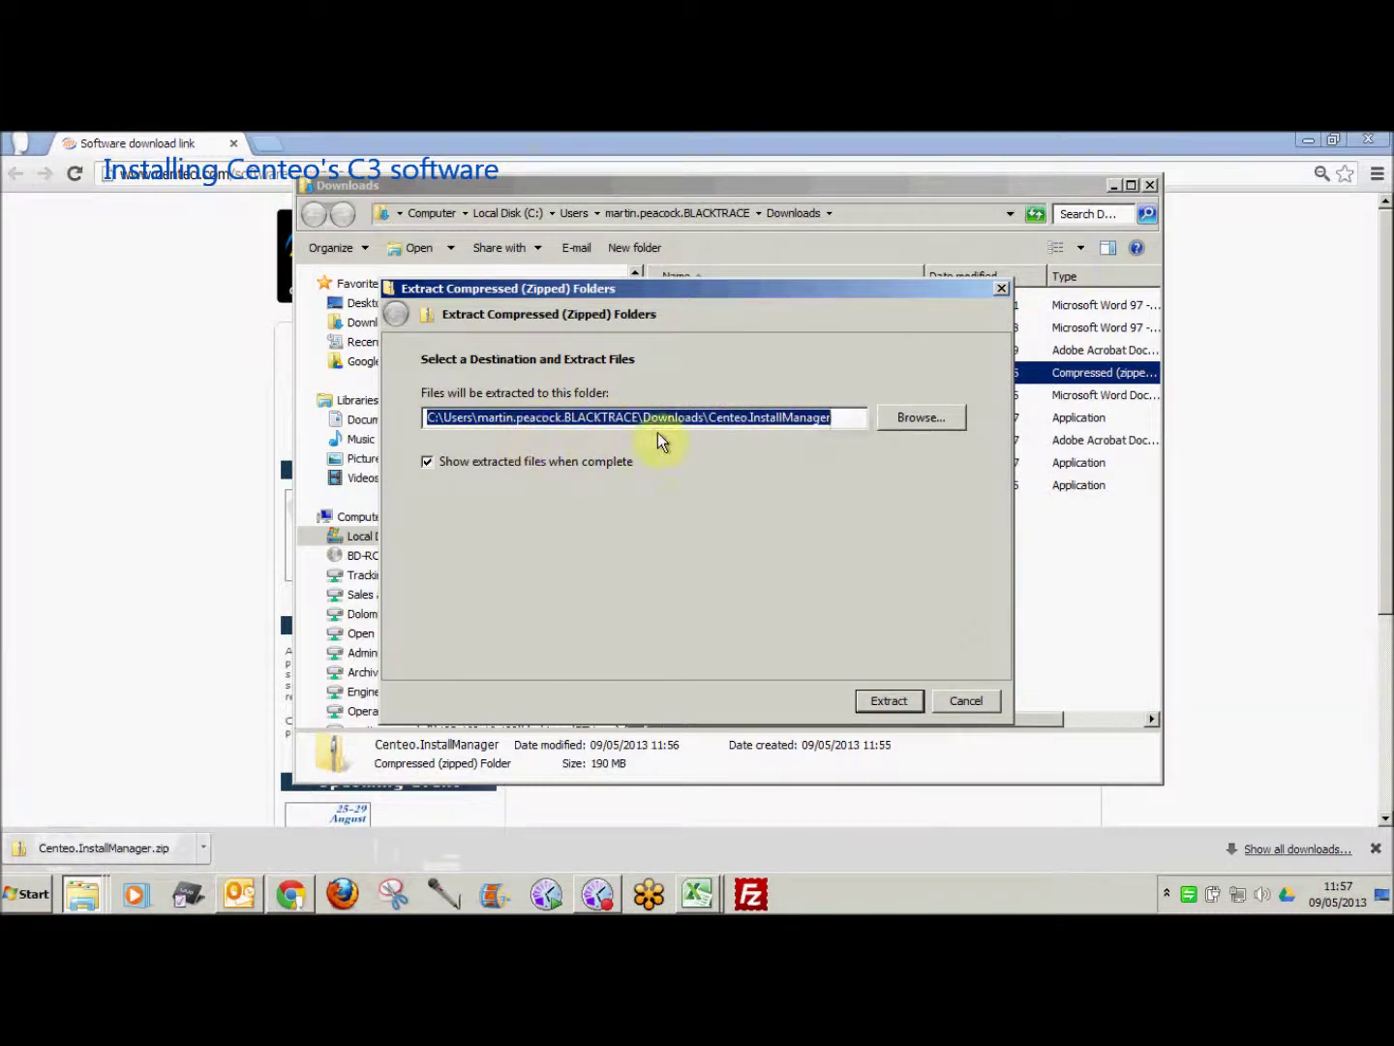
{"action": "left_click", "coordinate": [919, 415]}
{"action": "left_click", "coordinate": [599, 431]}
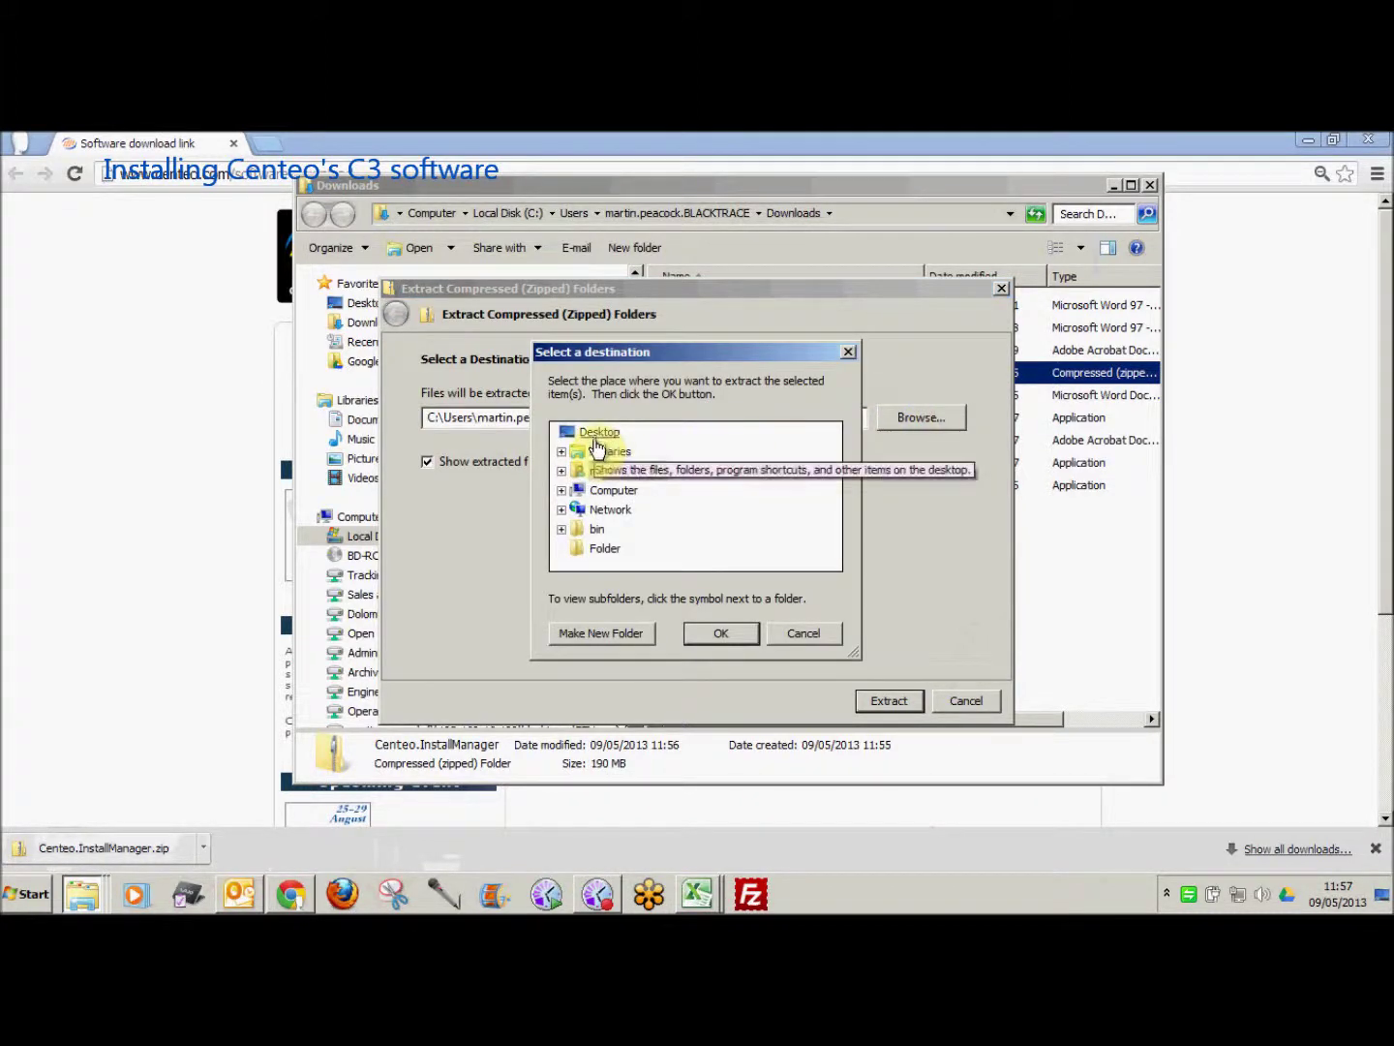
{"action": "left_click", "coordinate": [719, 634]}
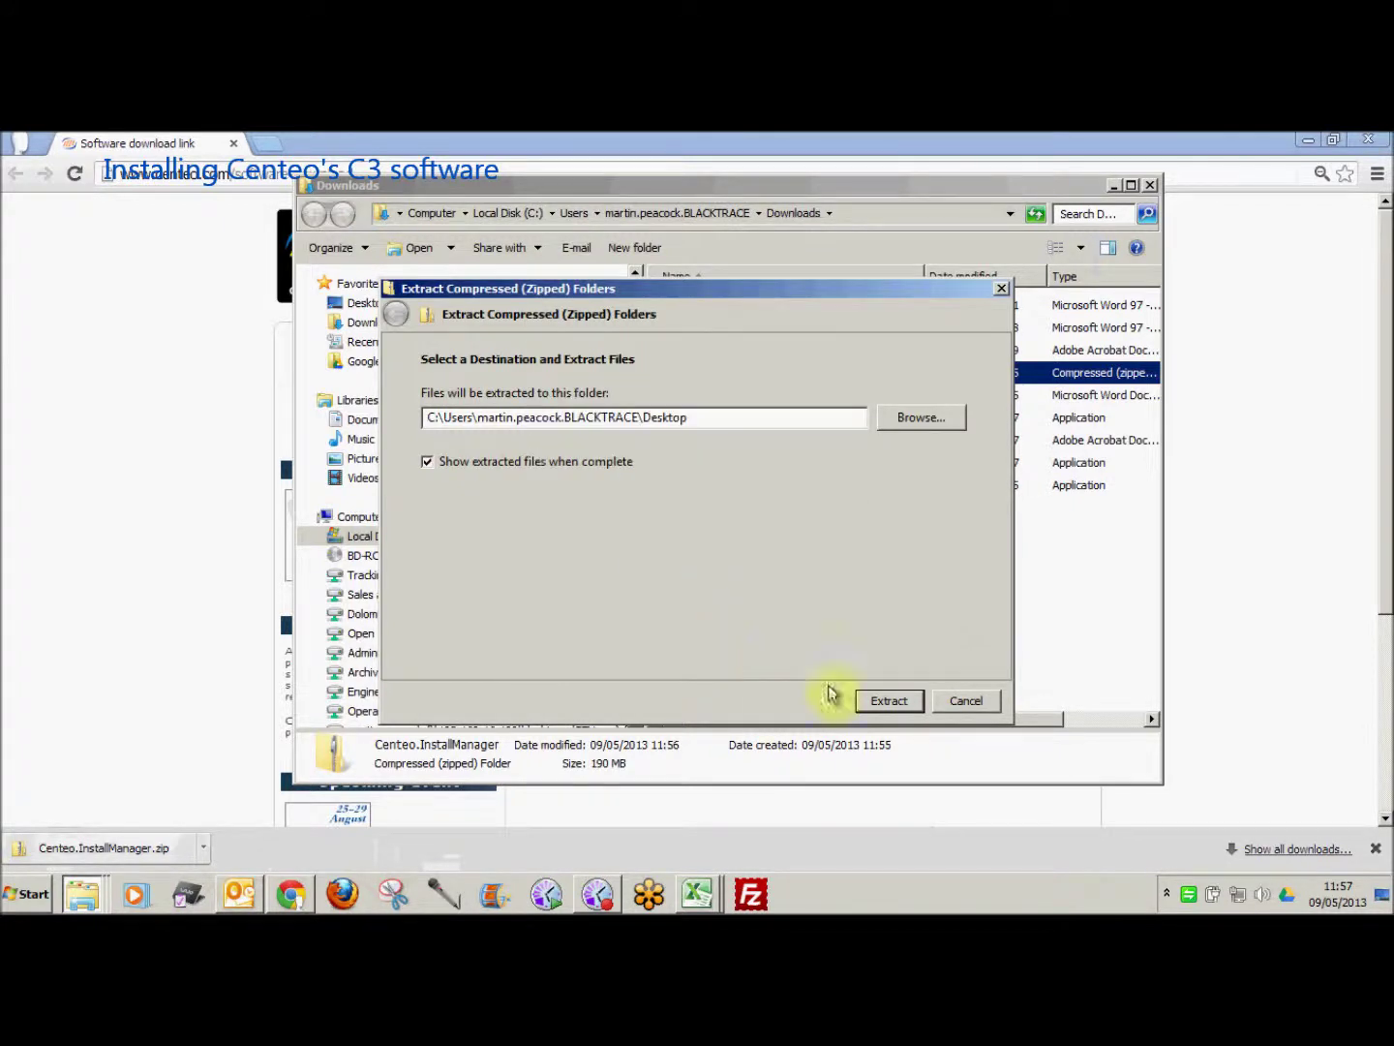
{"action": "left_click", "coordinate": [893, 700]}
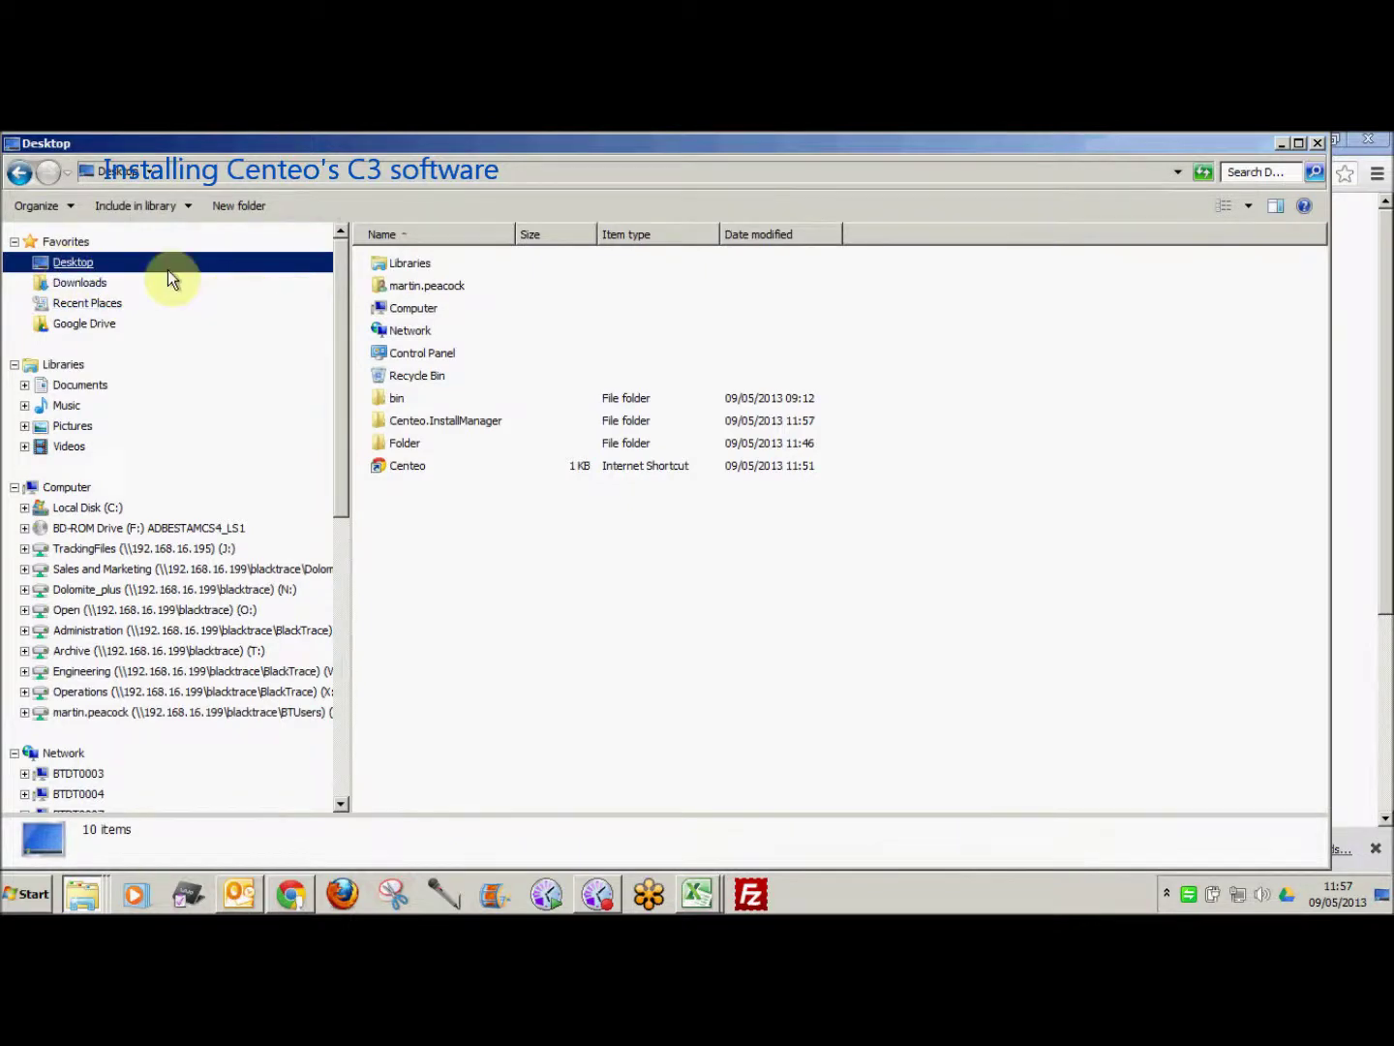
Minimize the open windows and move the extracted folder beside the other desktop folders
{"action": "left_click", "coordinate": [1279, 145]}
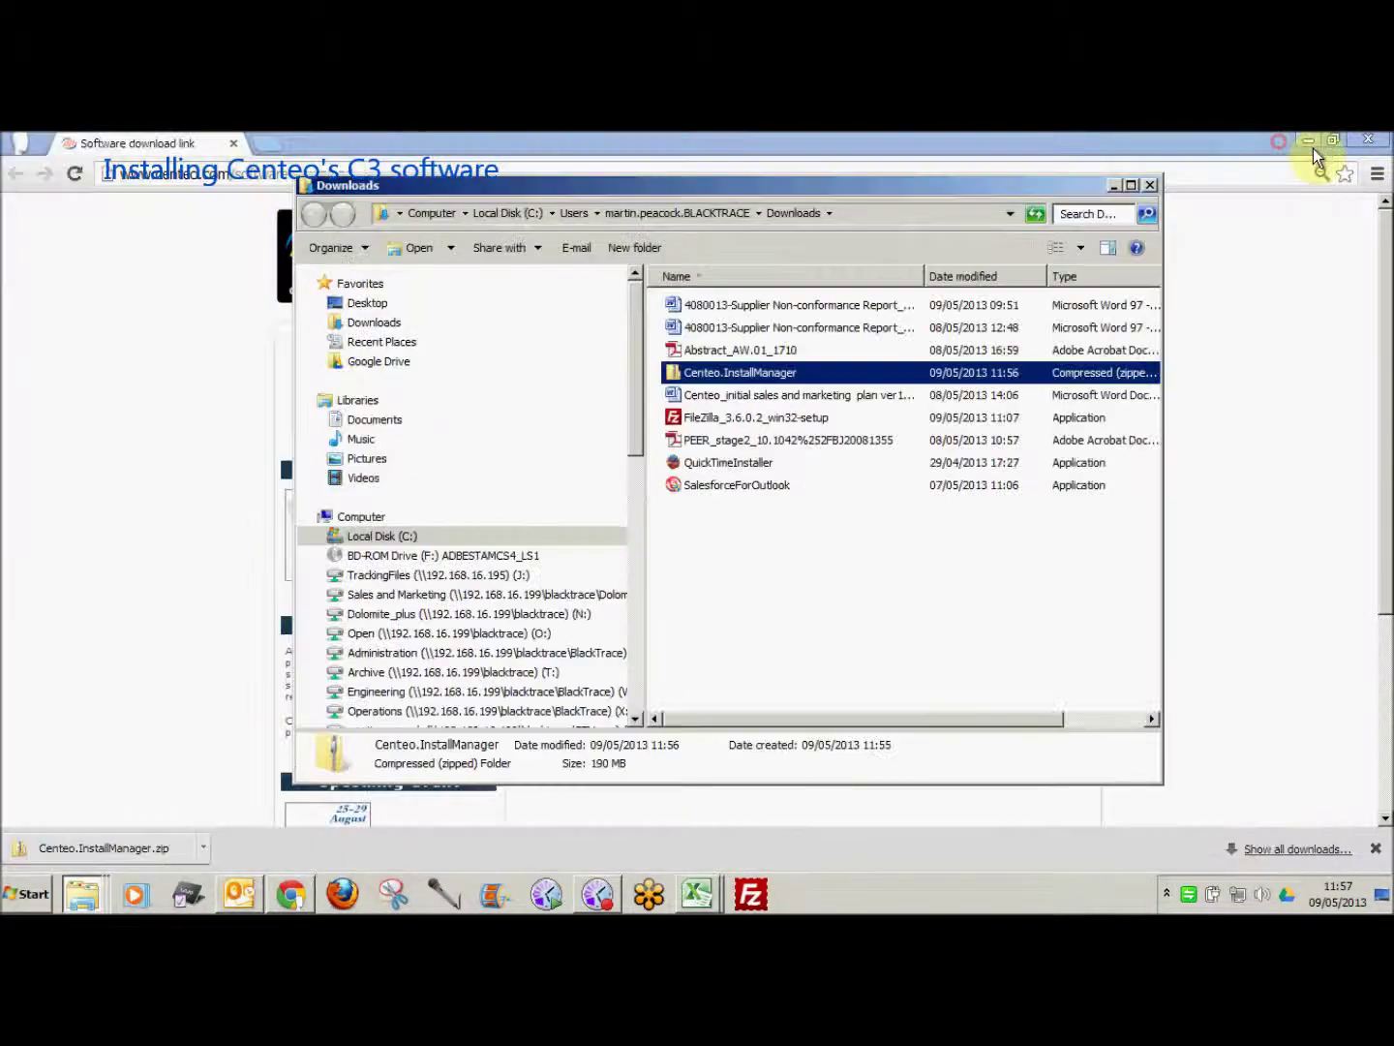
{"action": "left_click", "coordinate": [1114, 183]}
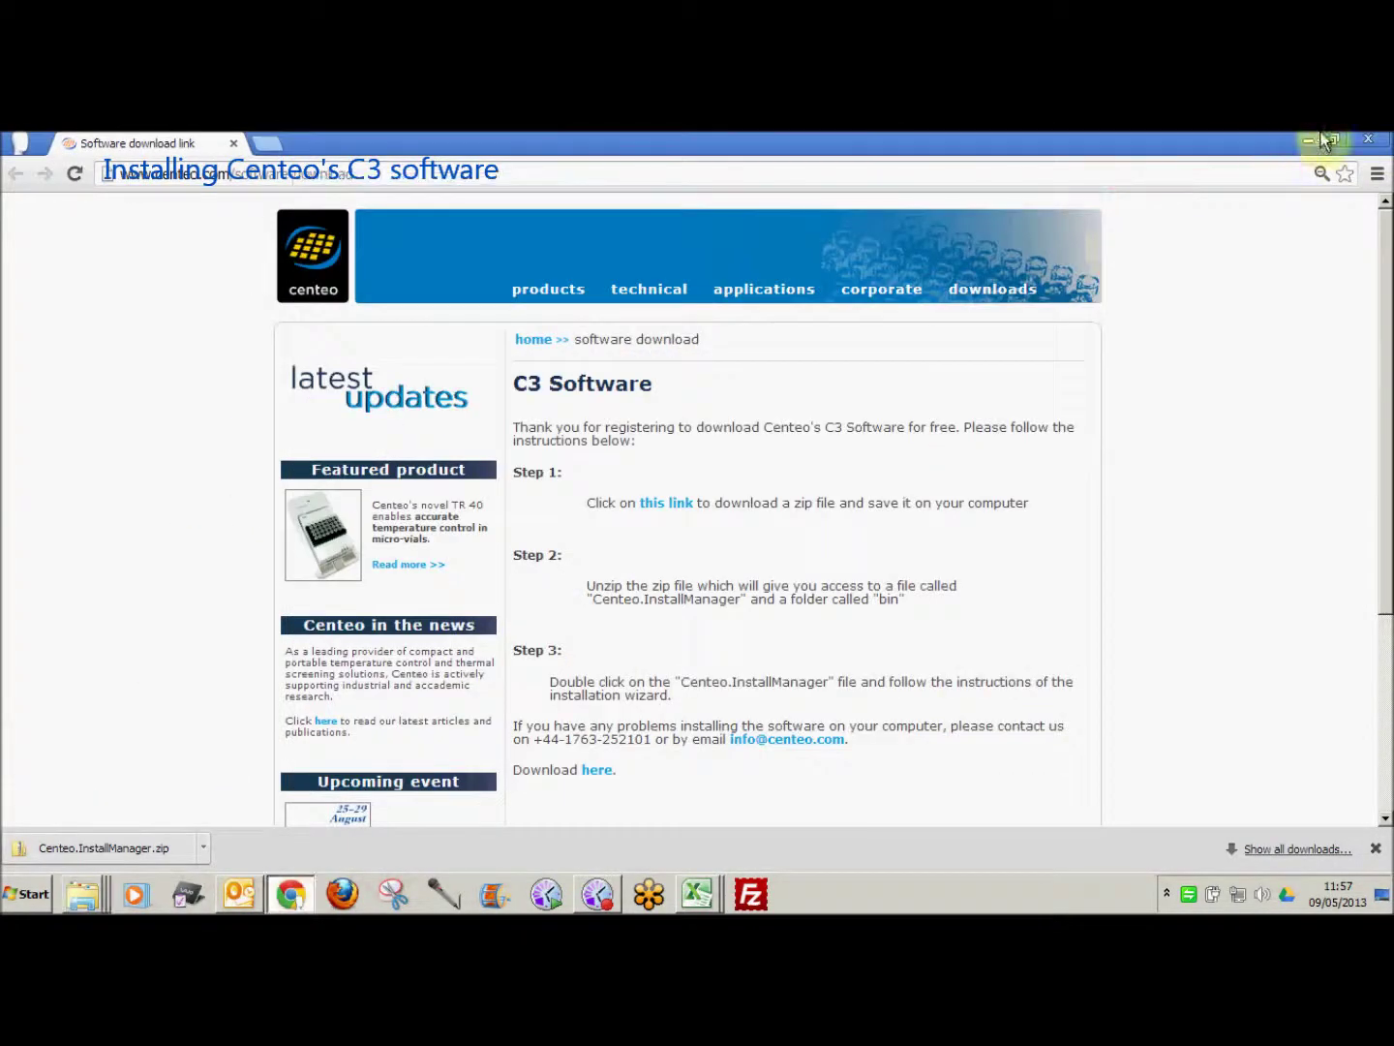
{"action": "left_click", "coordinate": [1309, 141]}
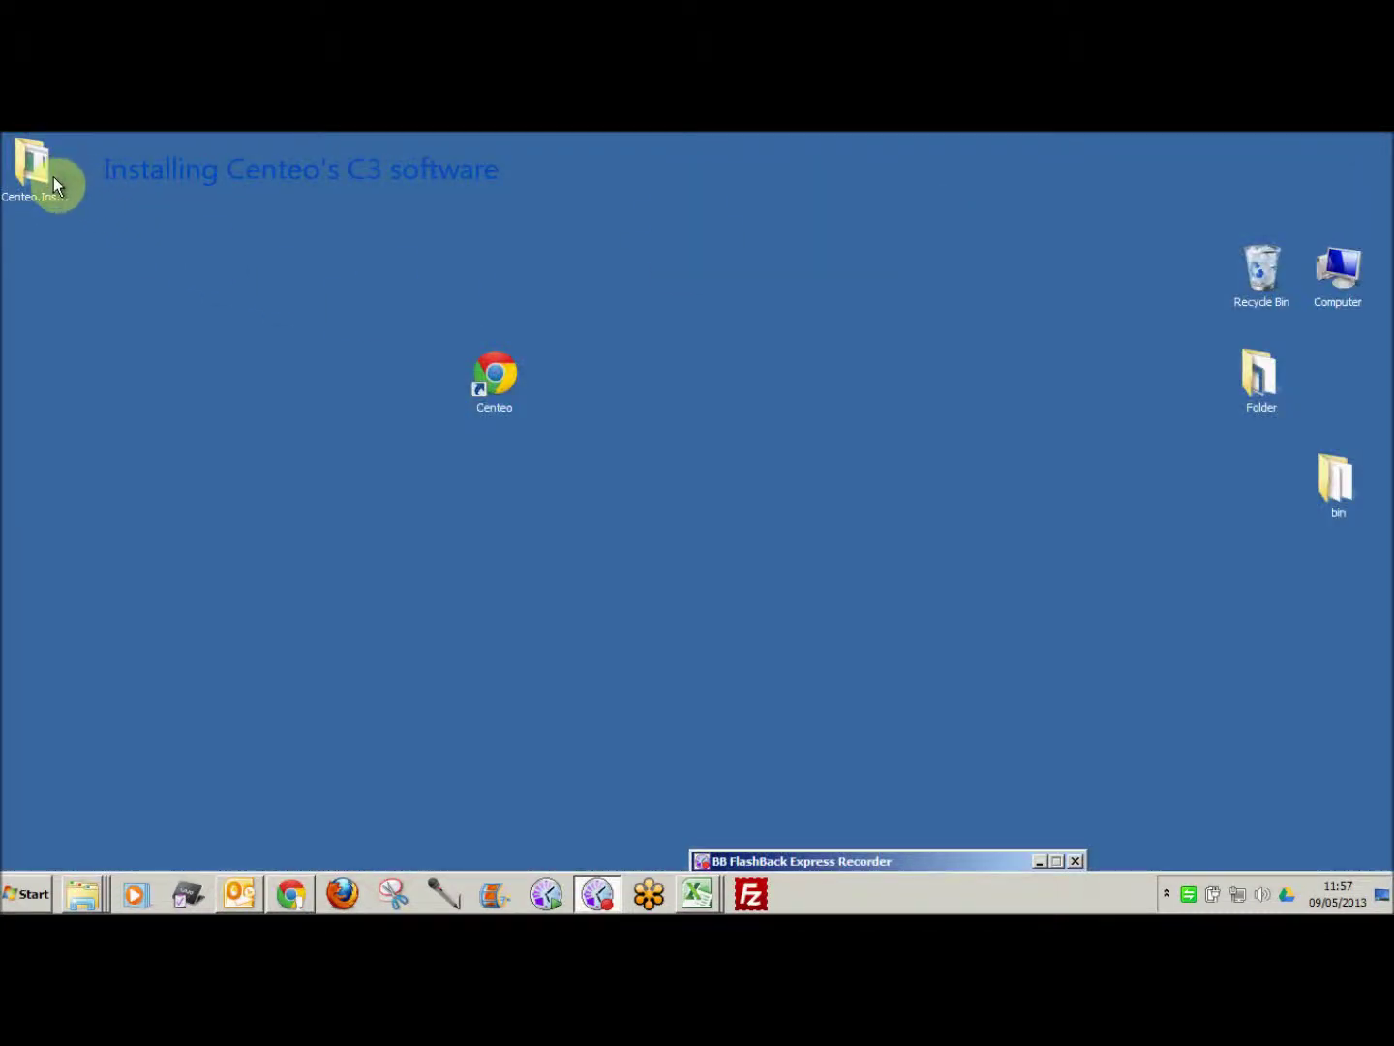
{"action": "left_click_drag", "start_coordinate": [53, 182], "coordinate": [1098, 465]}
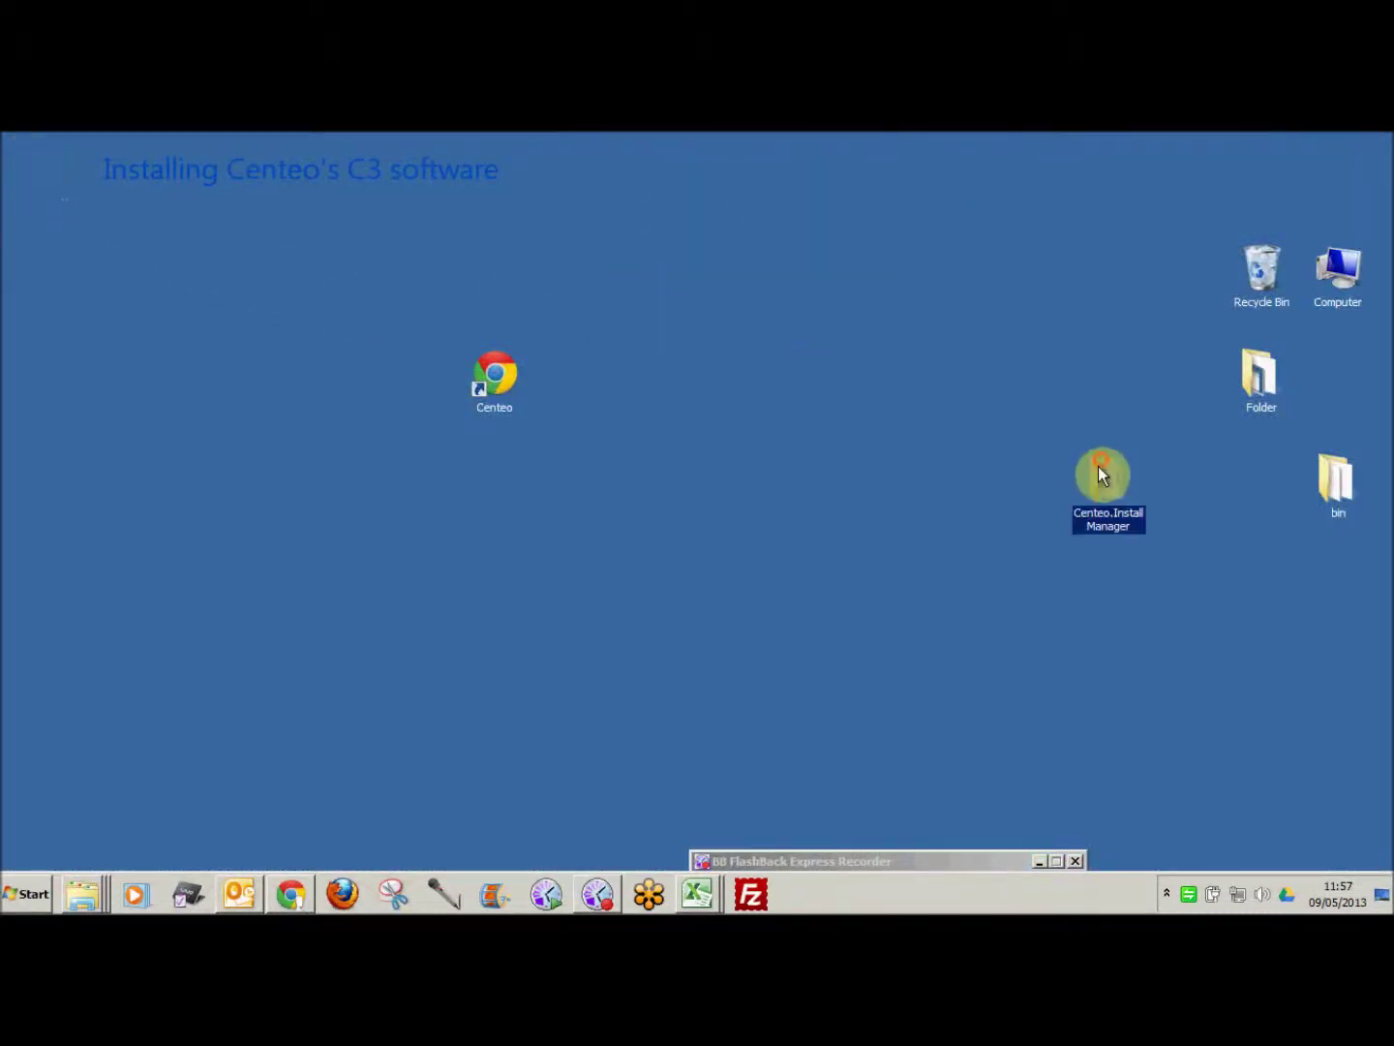
Open the Centeo.InstallManager folder and run the Centeo.InstallManager application, allowing it to start
{"action": "double_click", "coordinate": [1105, 469]}
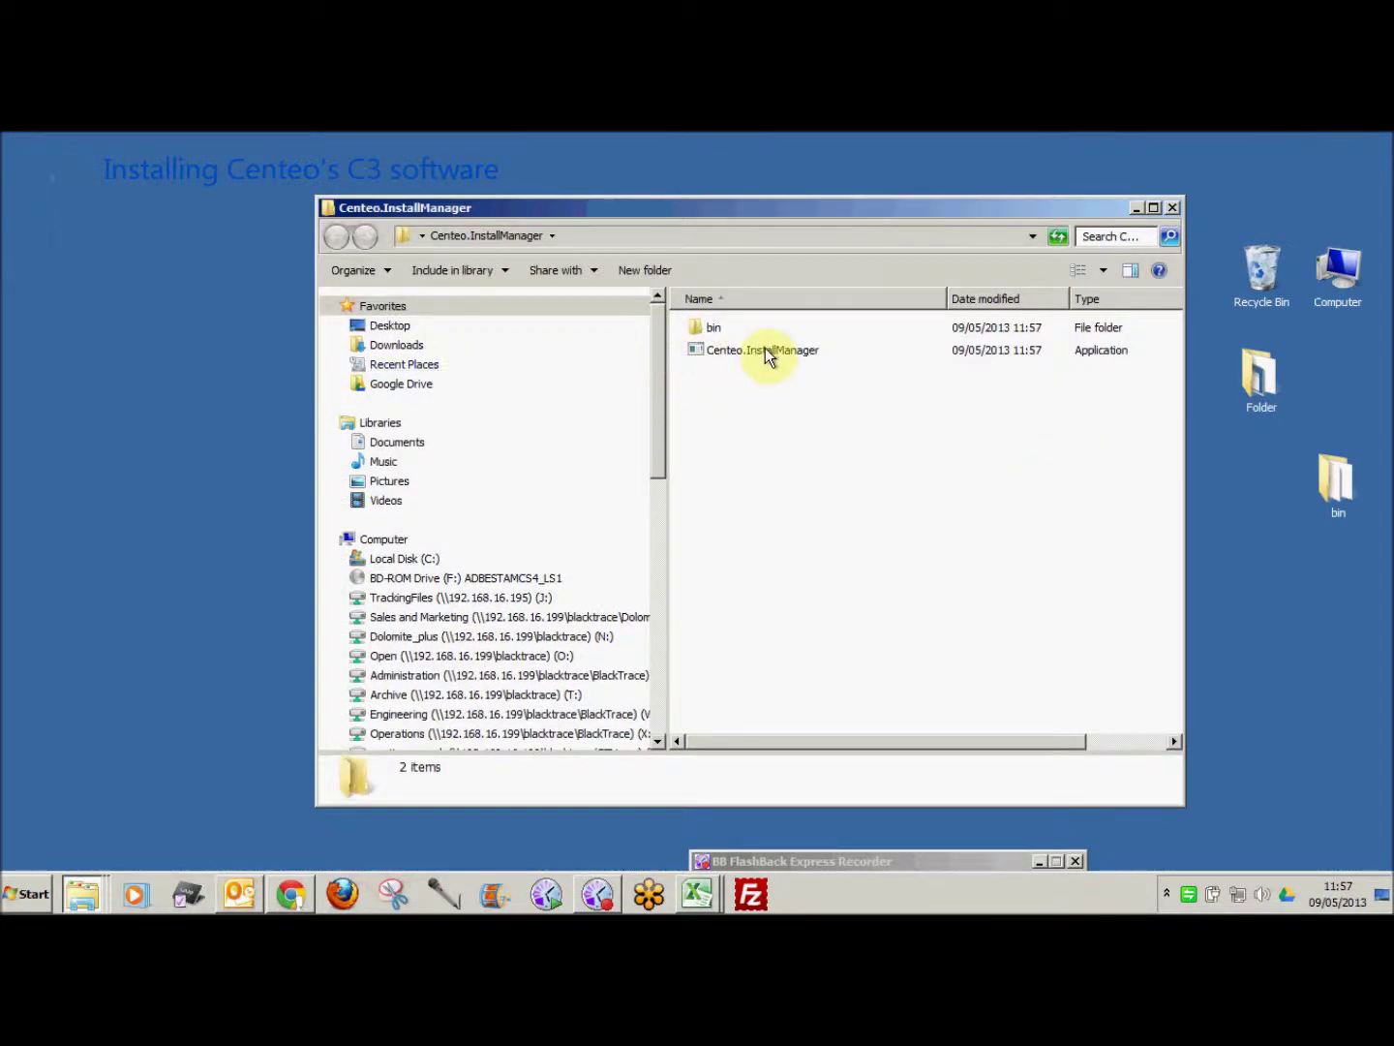
{"action": "mouse_move", "coordinate": [765, 350]}
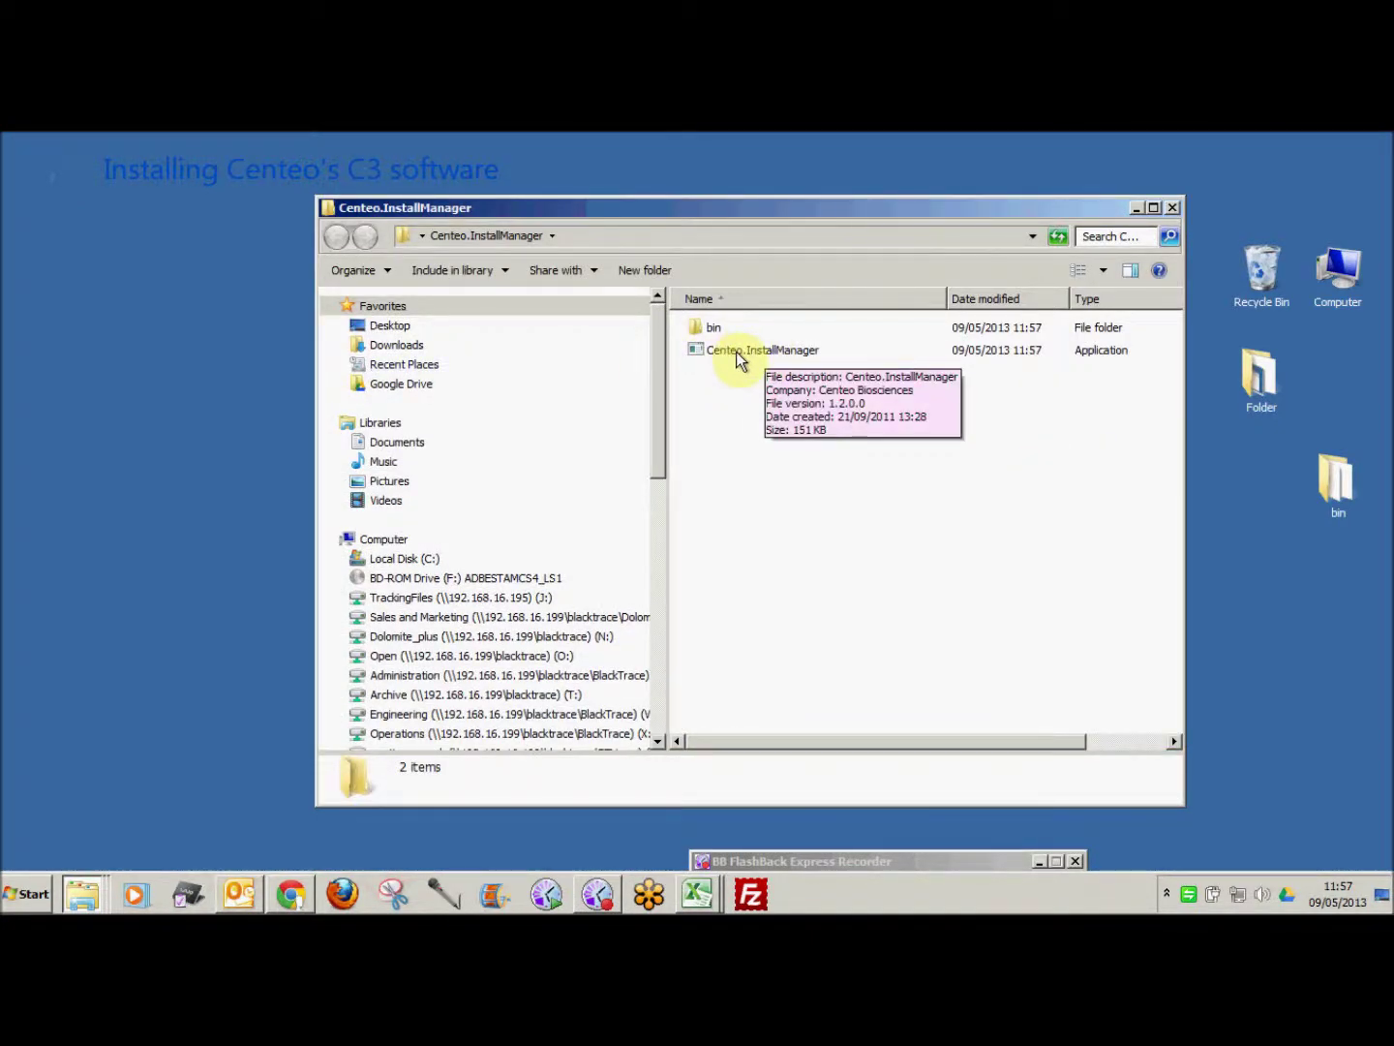
{"action": "double_click", "coordinate": [736, 352]}
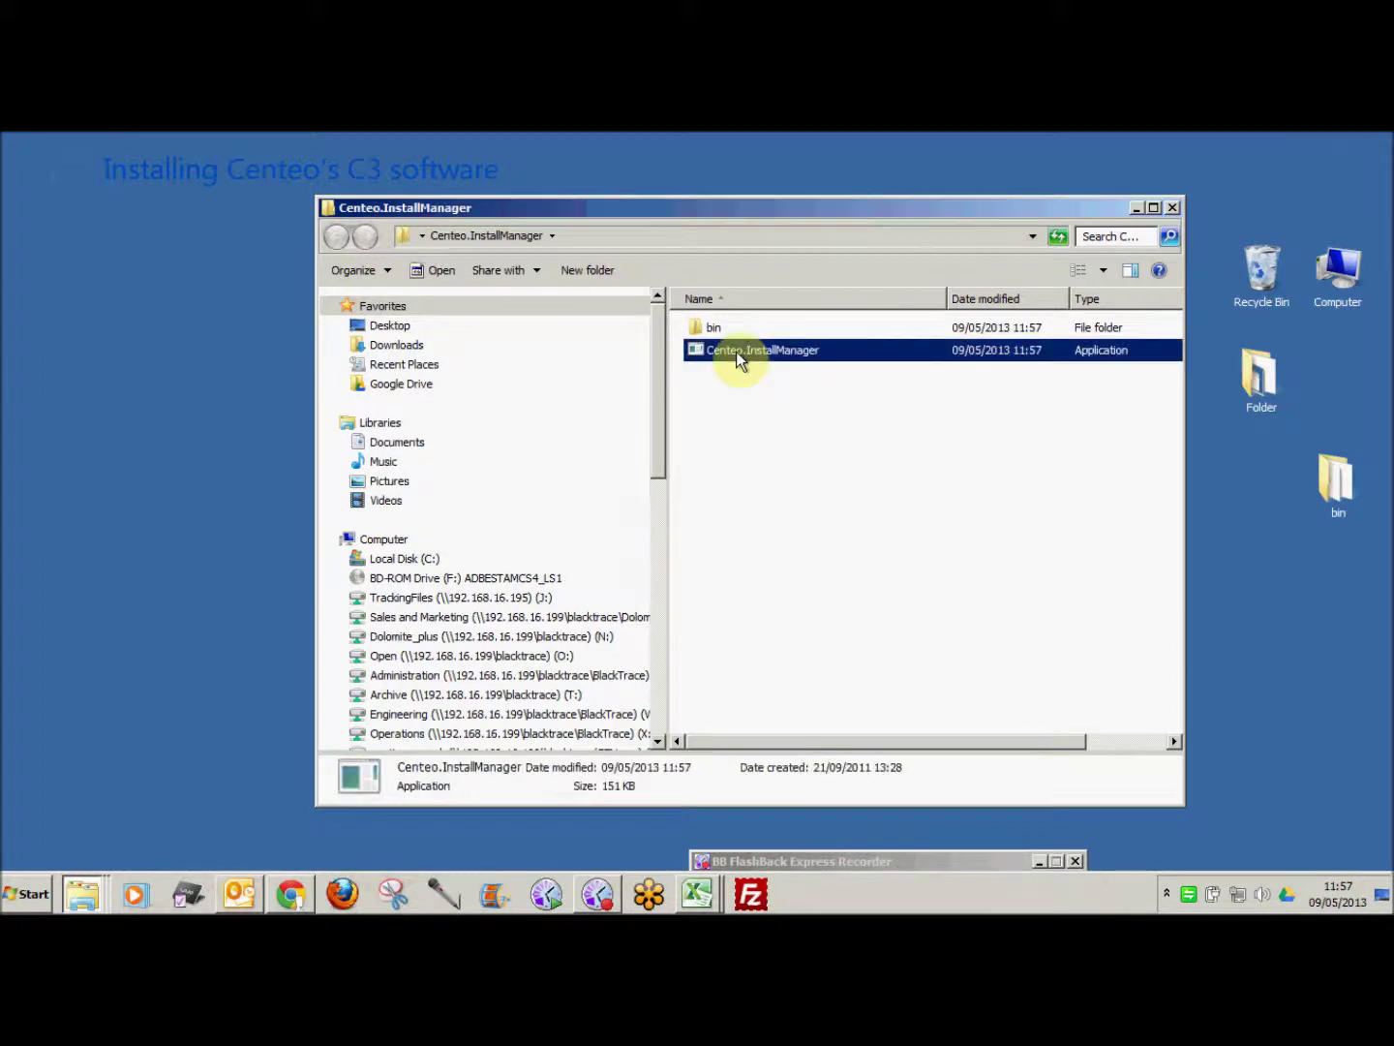
{"action": "left_click", "coordinate": [765, 522]}
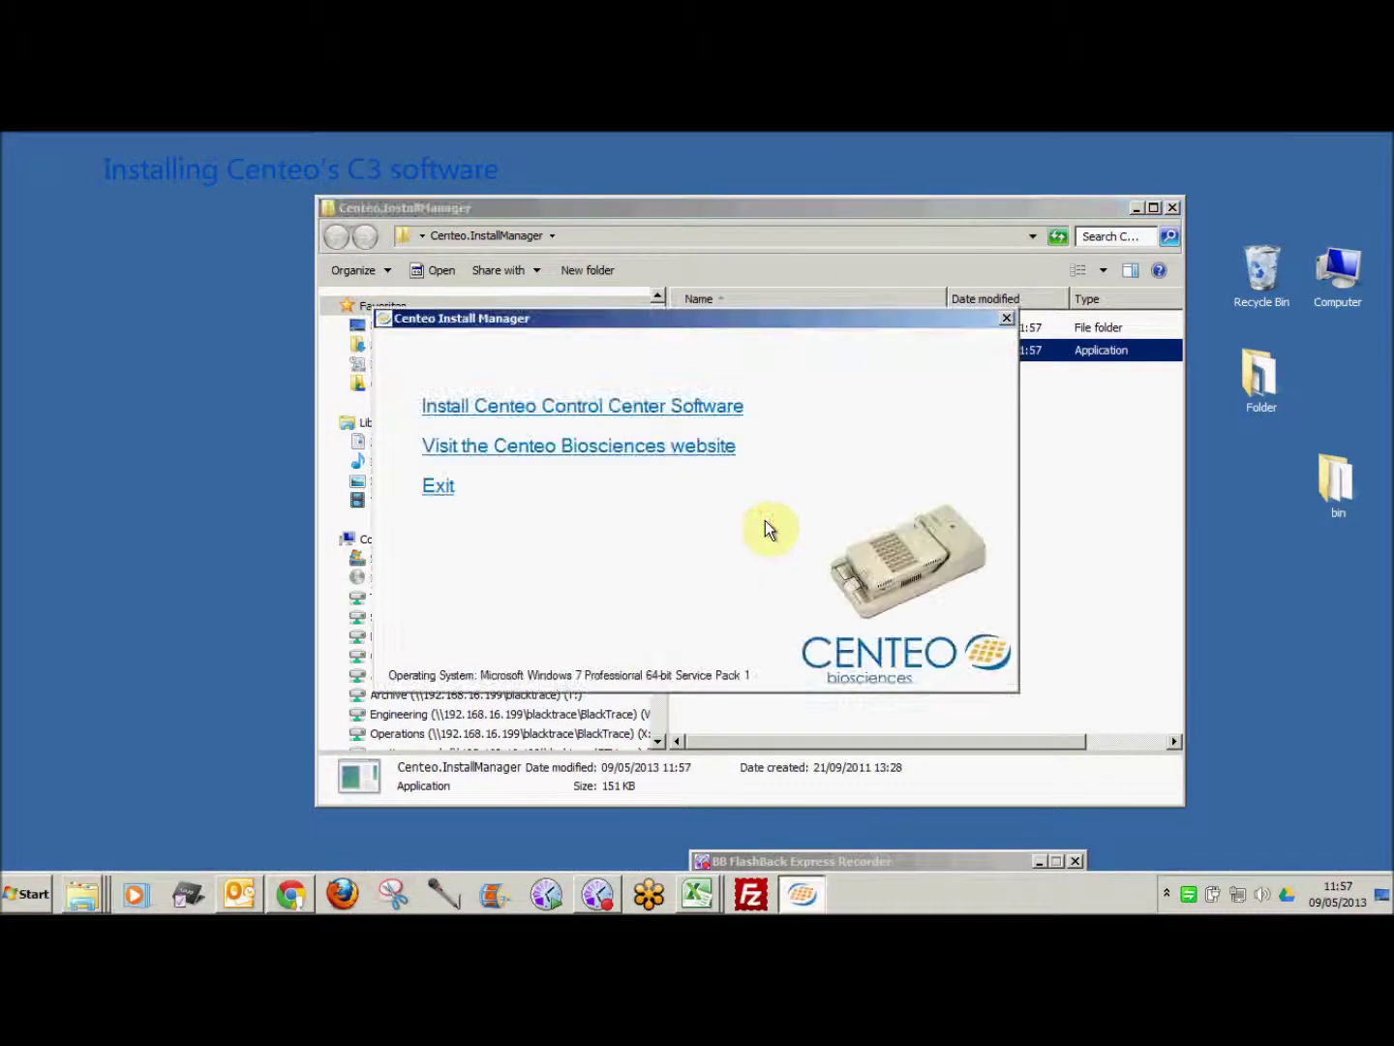
Start the Control Center software install, approving the driver setup and running the unverified Centeo.Installer.msi
{"action": "left_click", "coordinate": [525, 412]}
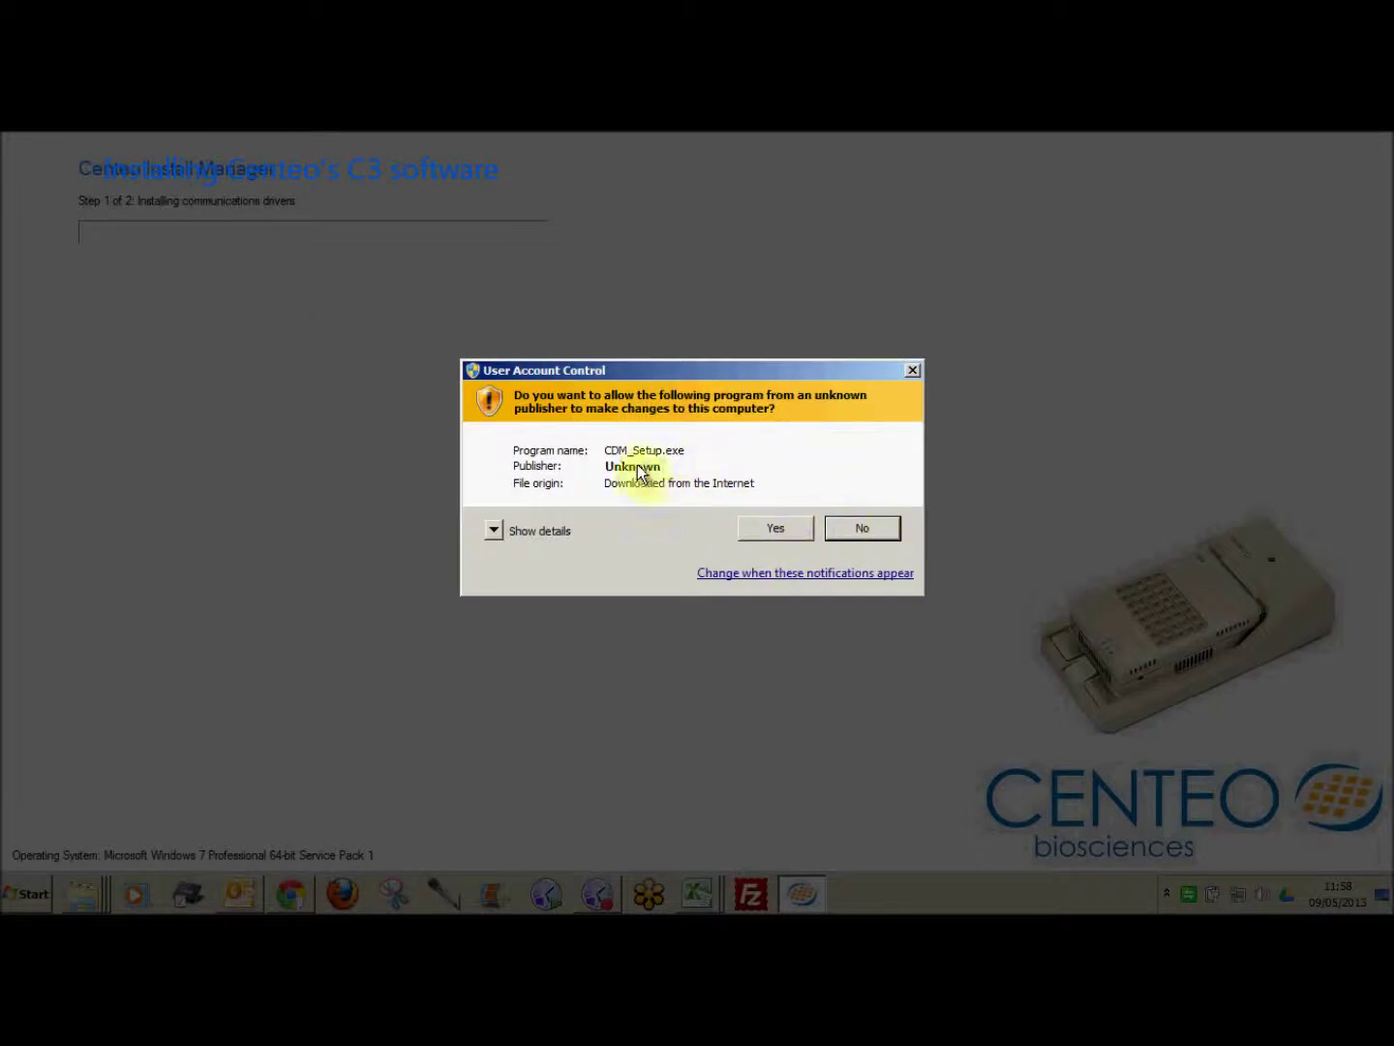
{"action": "left_click", "coordinate": [772, 528]}
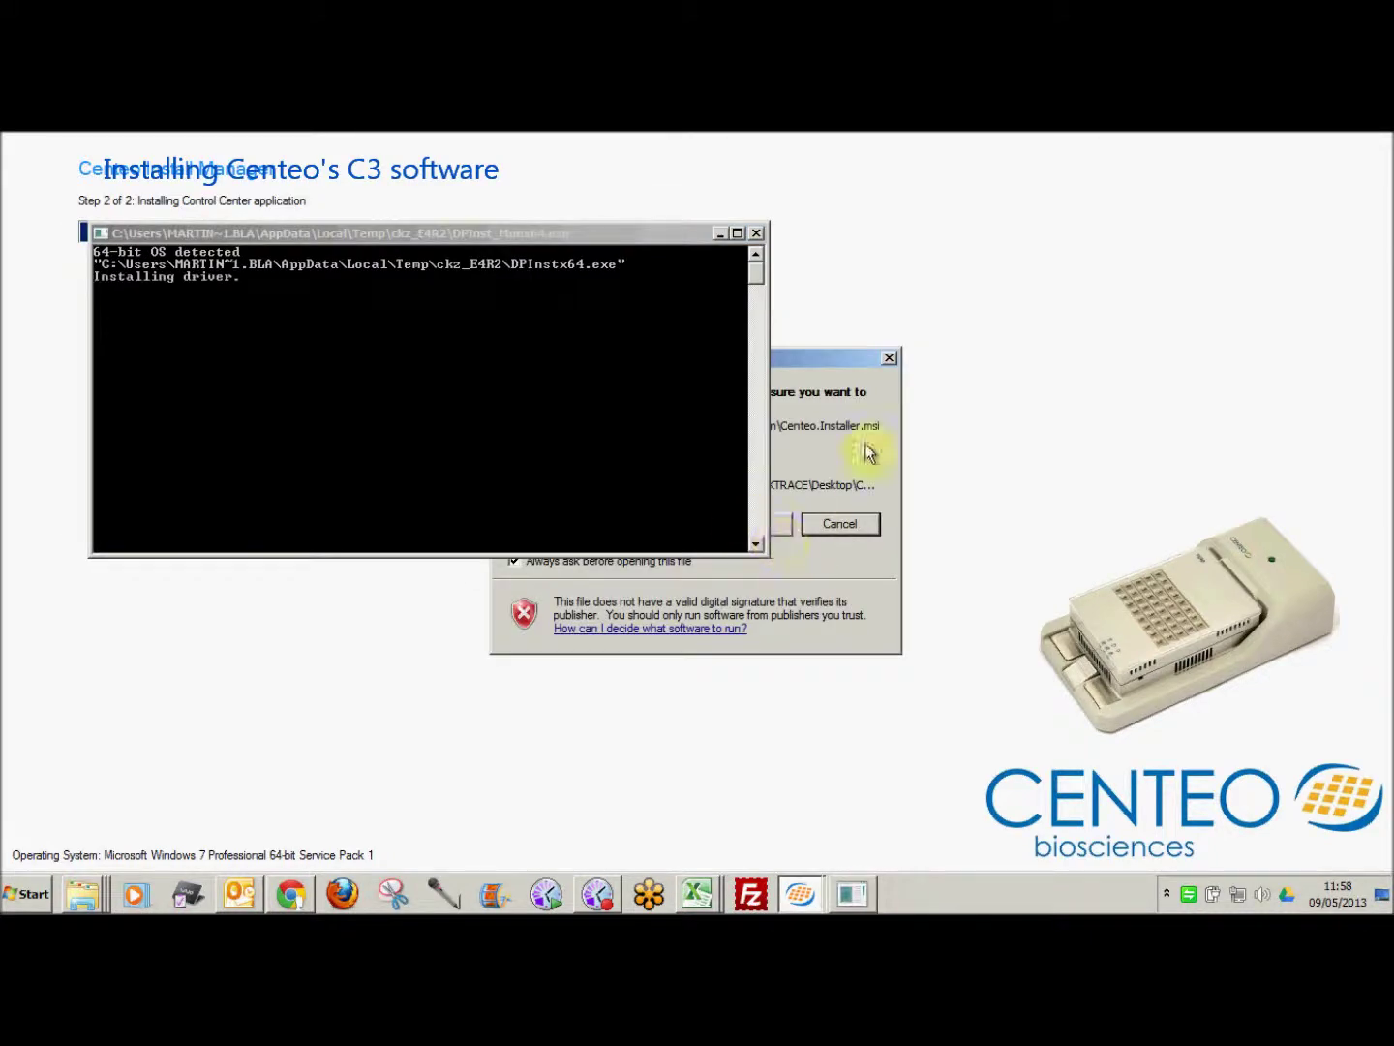
{"action": "left_click", "coordinate": [830, 362]}
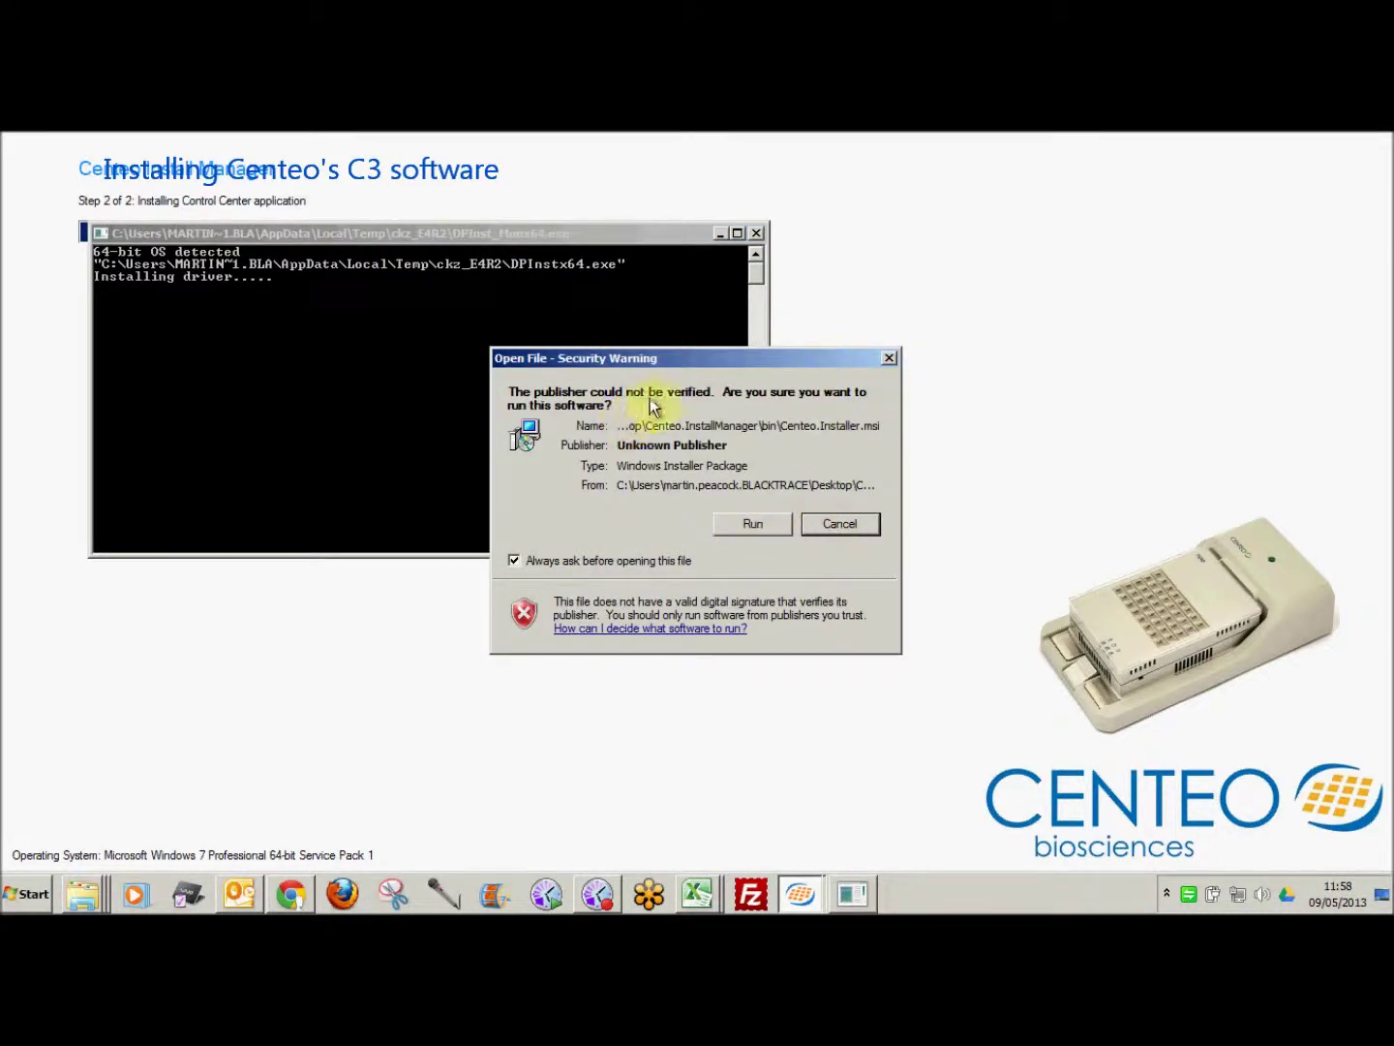
{"action": "left_click", "coordinate": [753, 524]}
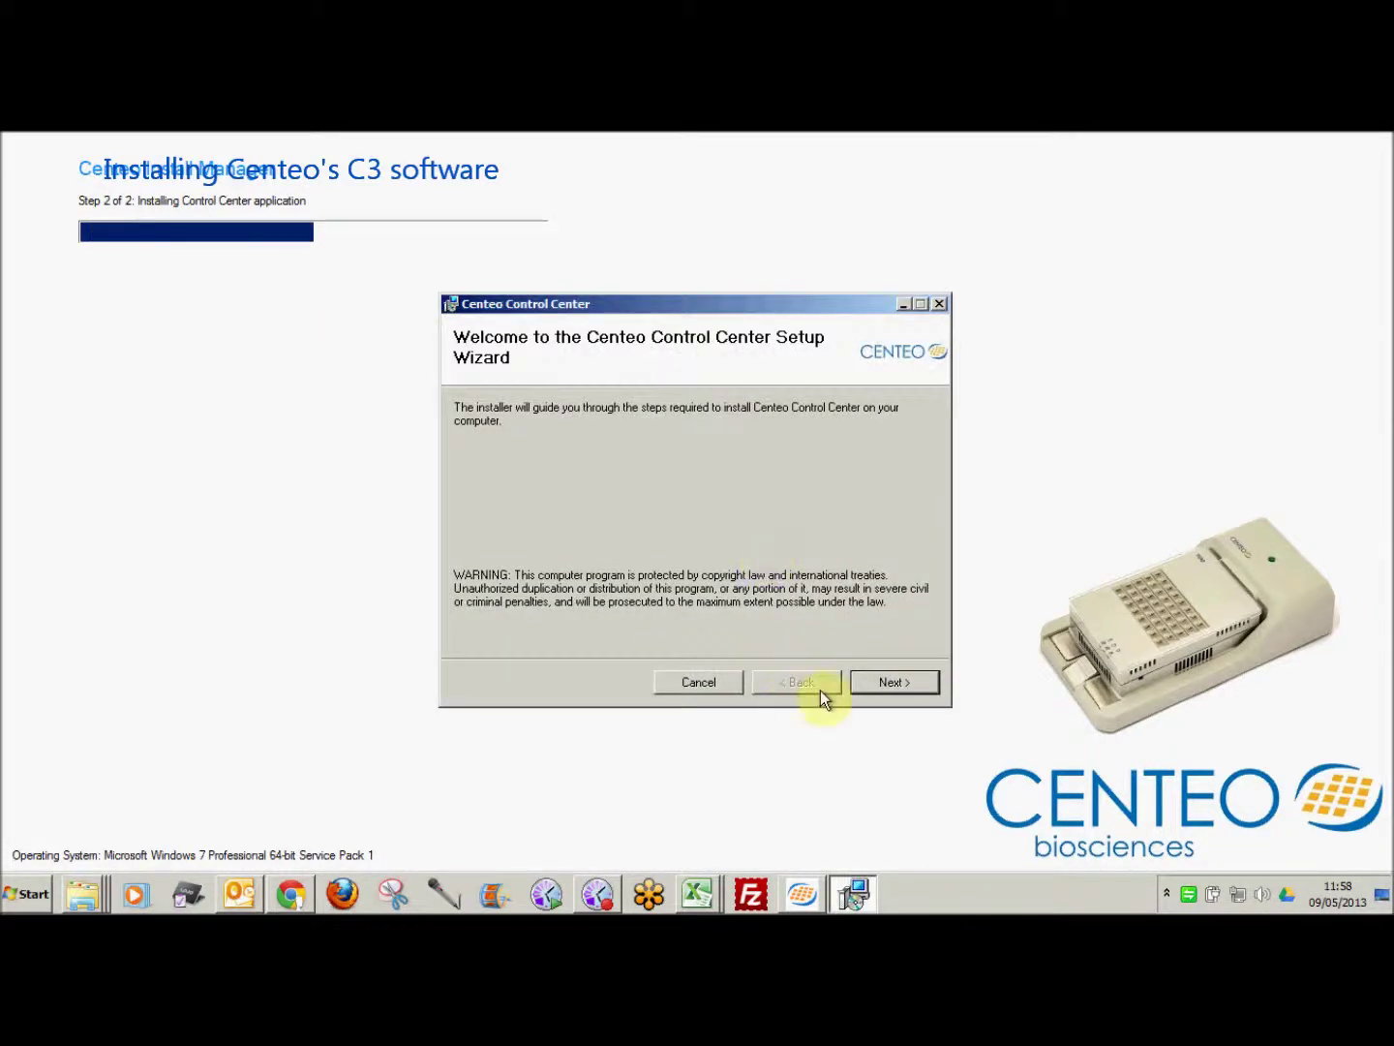
Accept the license and install Centeo Control Center to the default folder, then acknowledge completion
{"action": "left_click", "coordinate": [891, 682]}
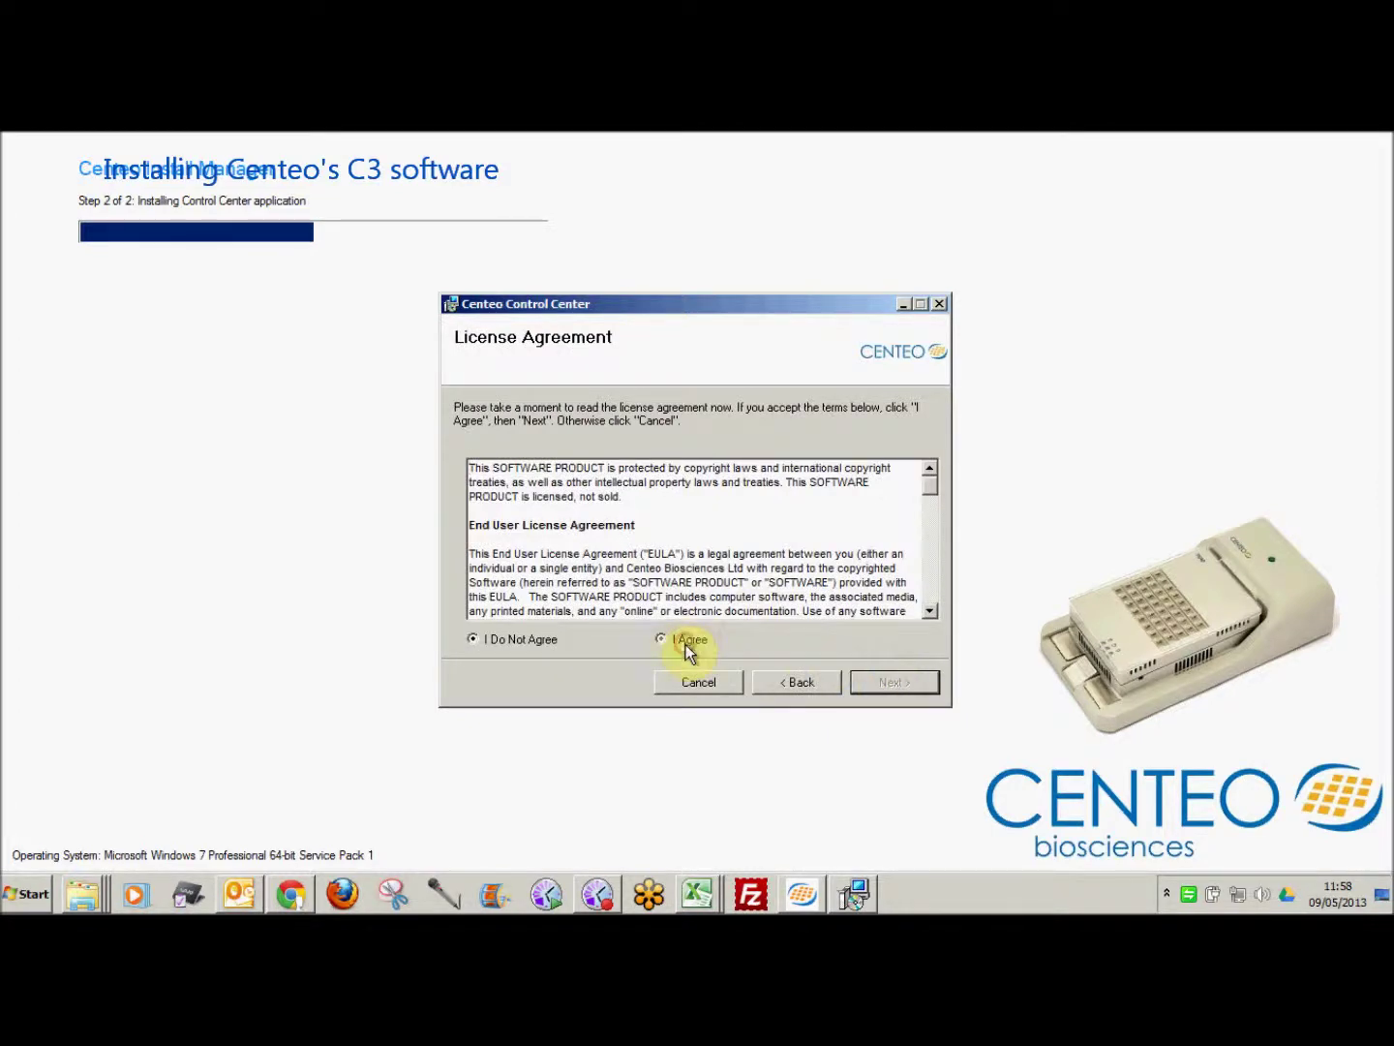
{"action": "left_click", "coordinate": [685, 644]}
{"action": "left_click", "coordinate": [889, 685]}
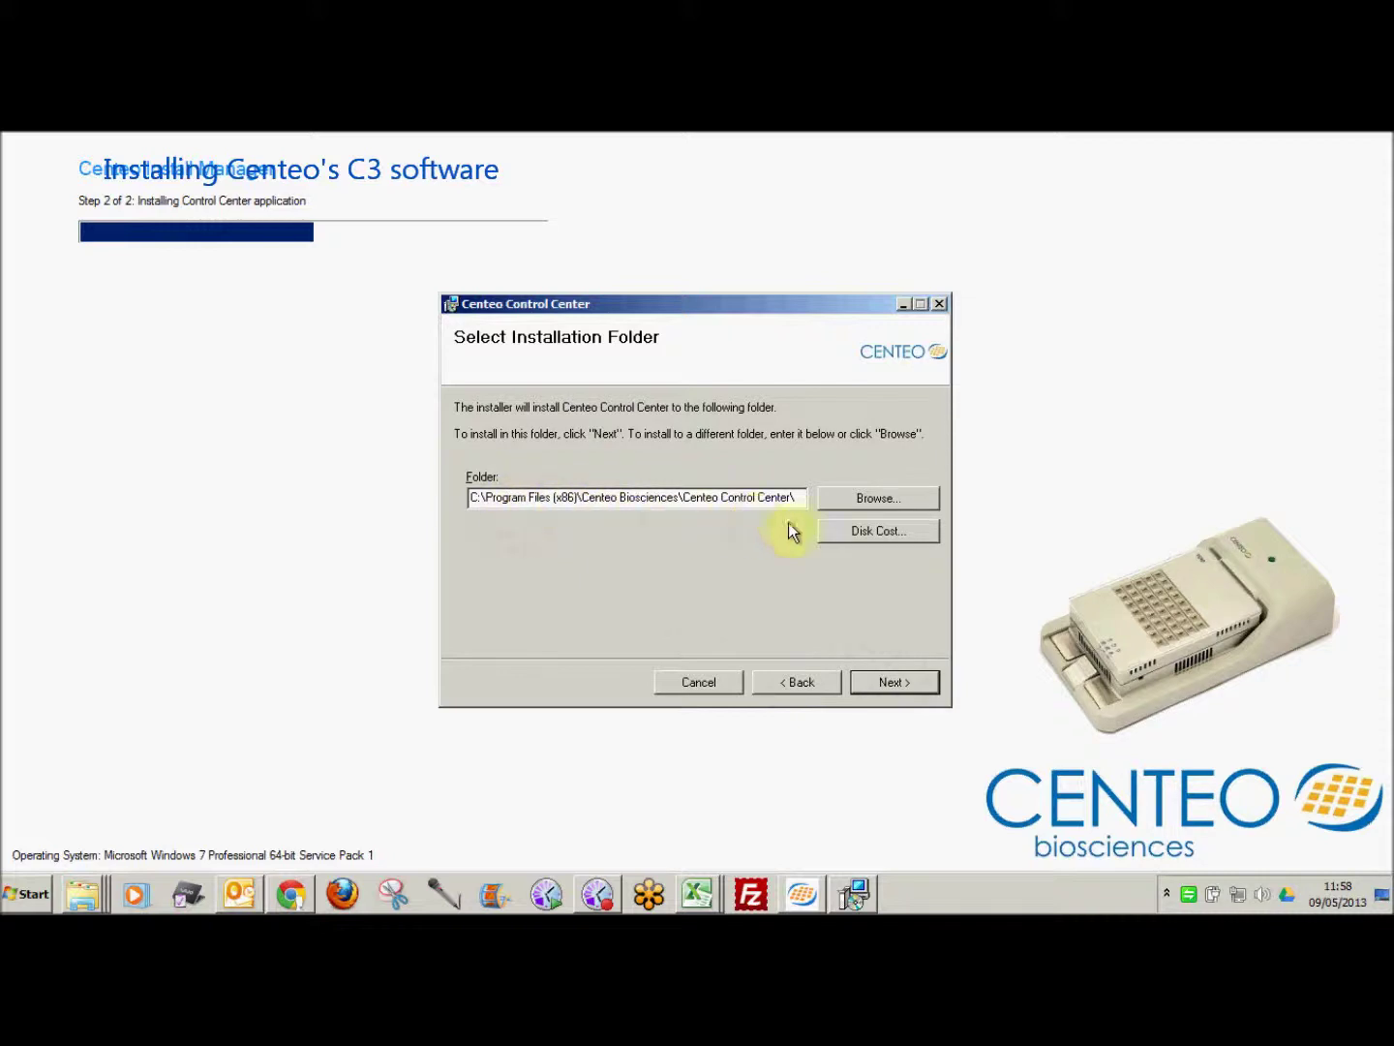
{"action": "left_click", "coordinate": [888, 678]}
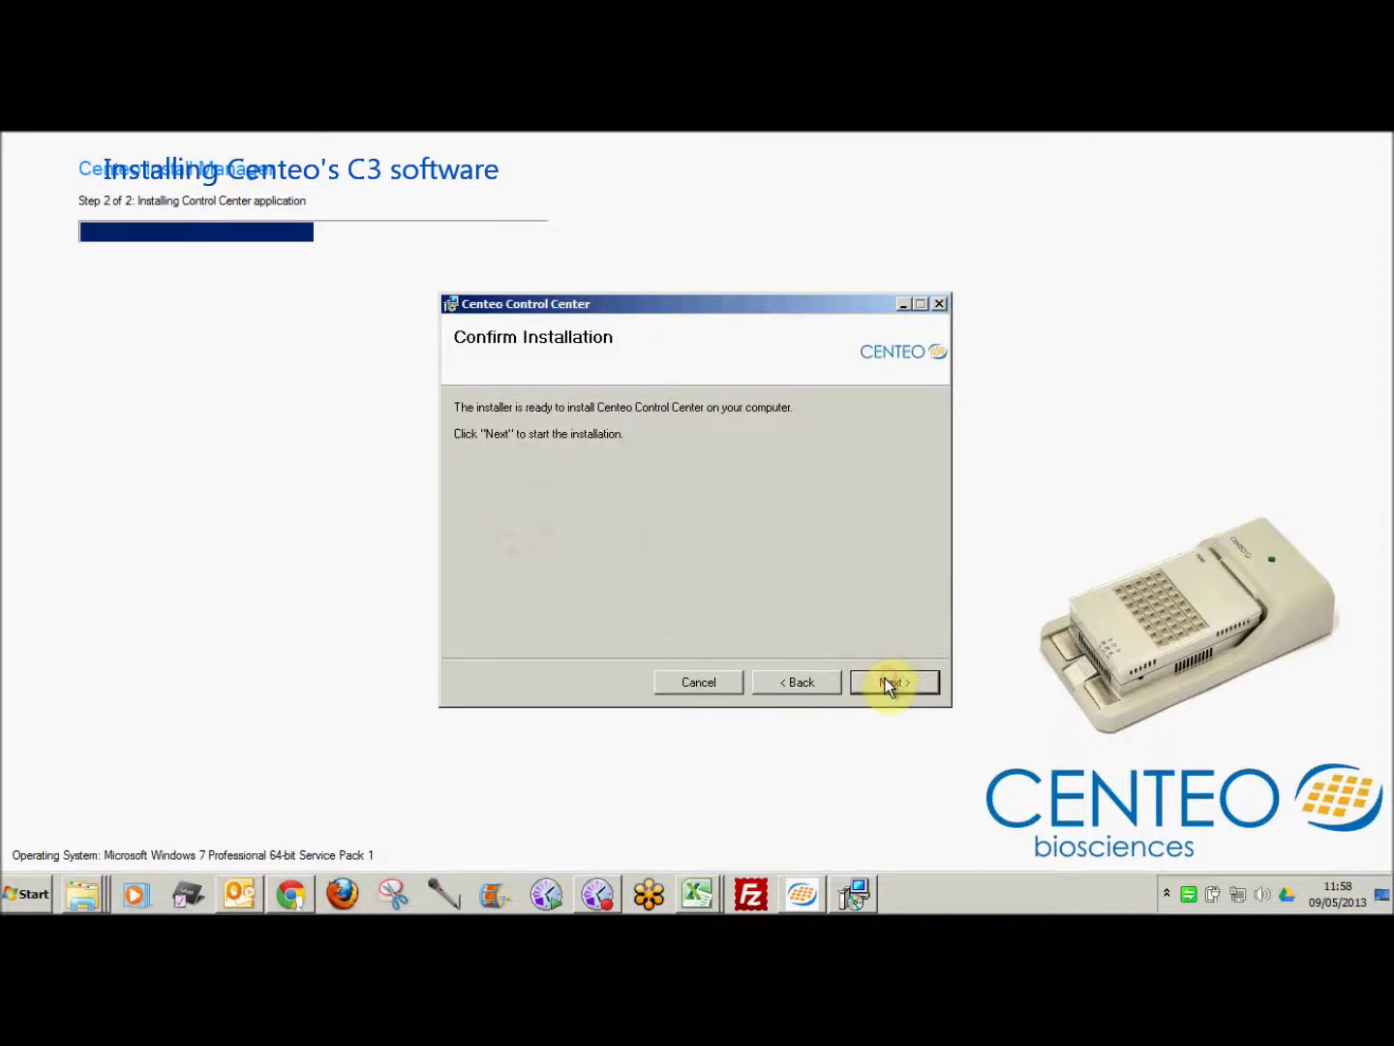
{"action": "left_click", "coordinate": [885, 677]}
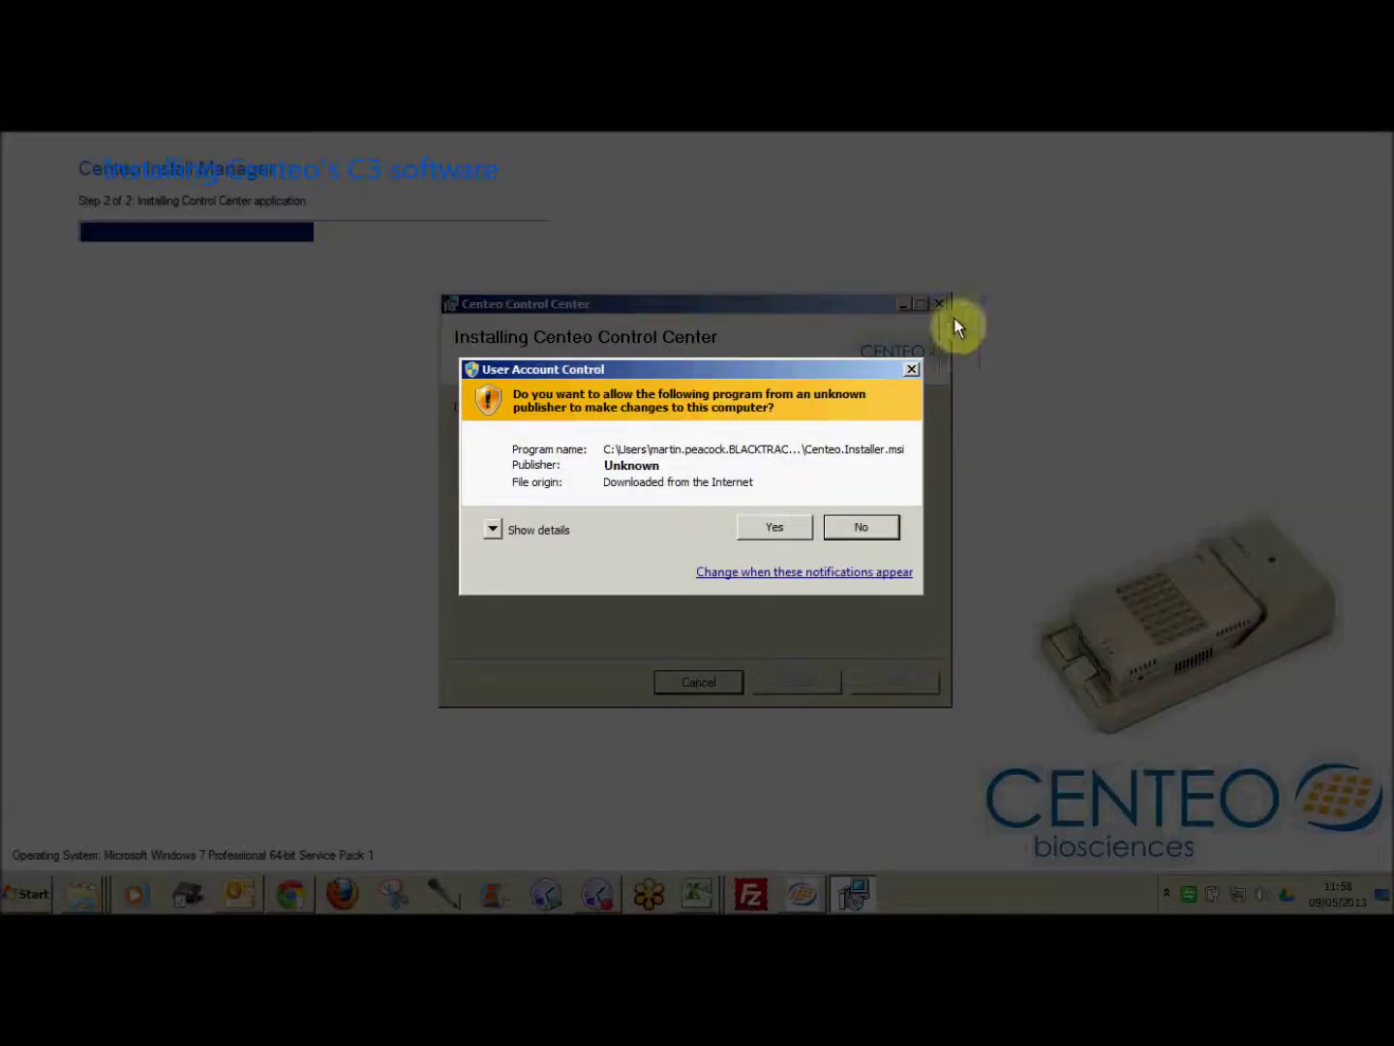
{"action": "left_click", "coordinate": [784, 535]}
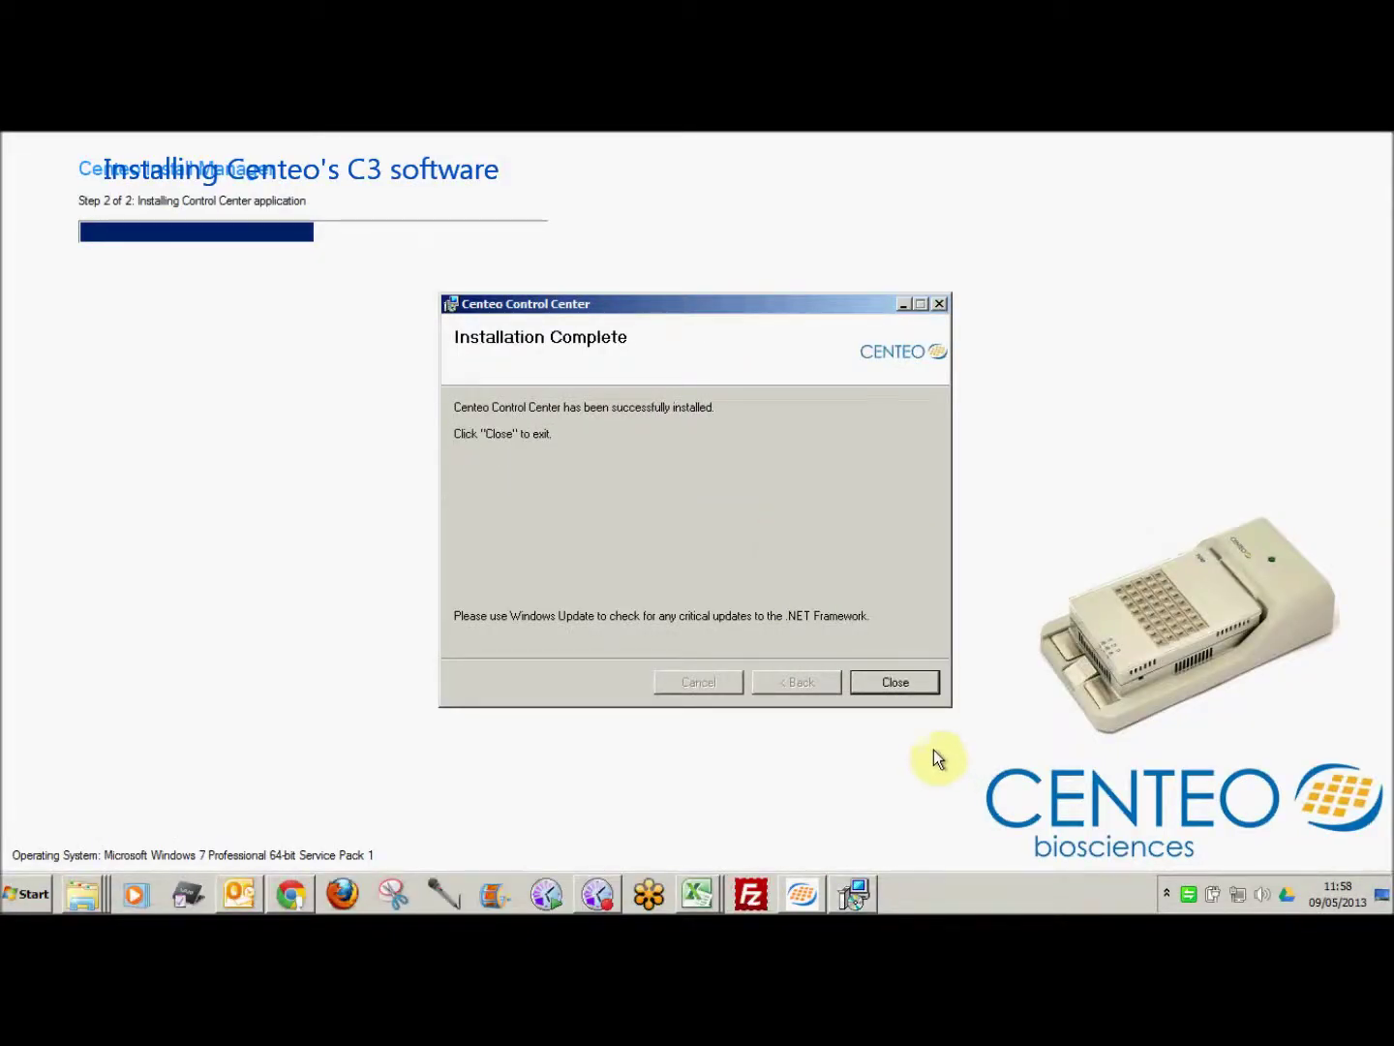
{"action": "left_click", "coordinate": [894, 680]}
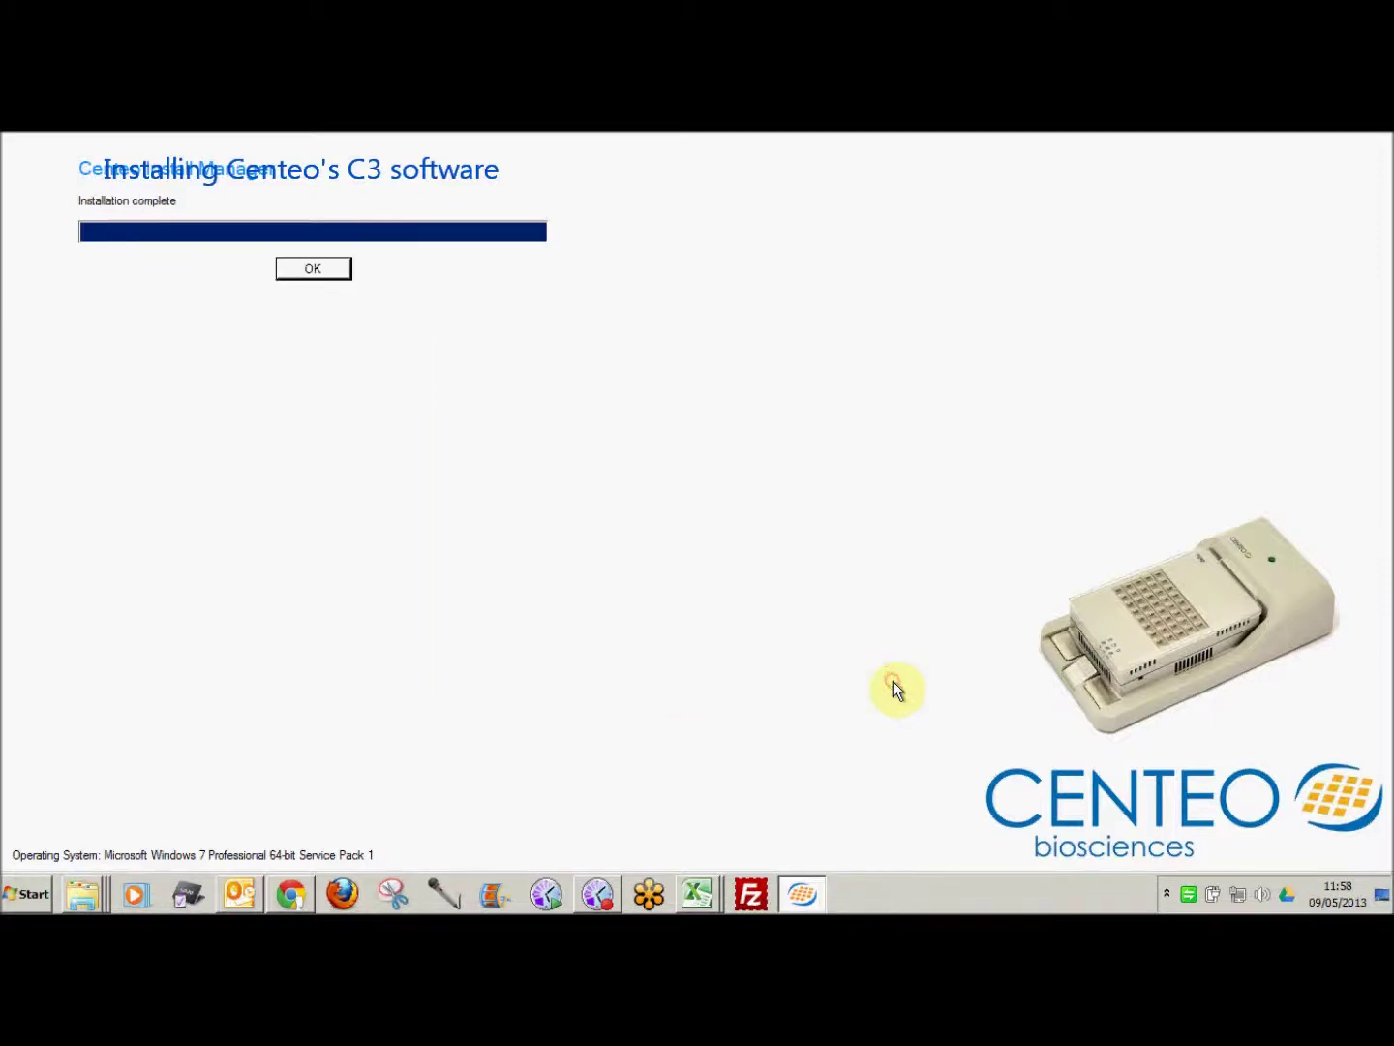
{"action": "left_click", "coordinate": [323, 272]}
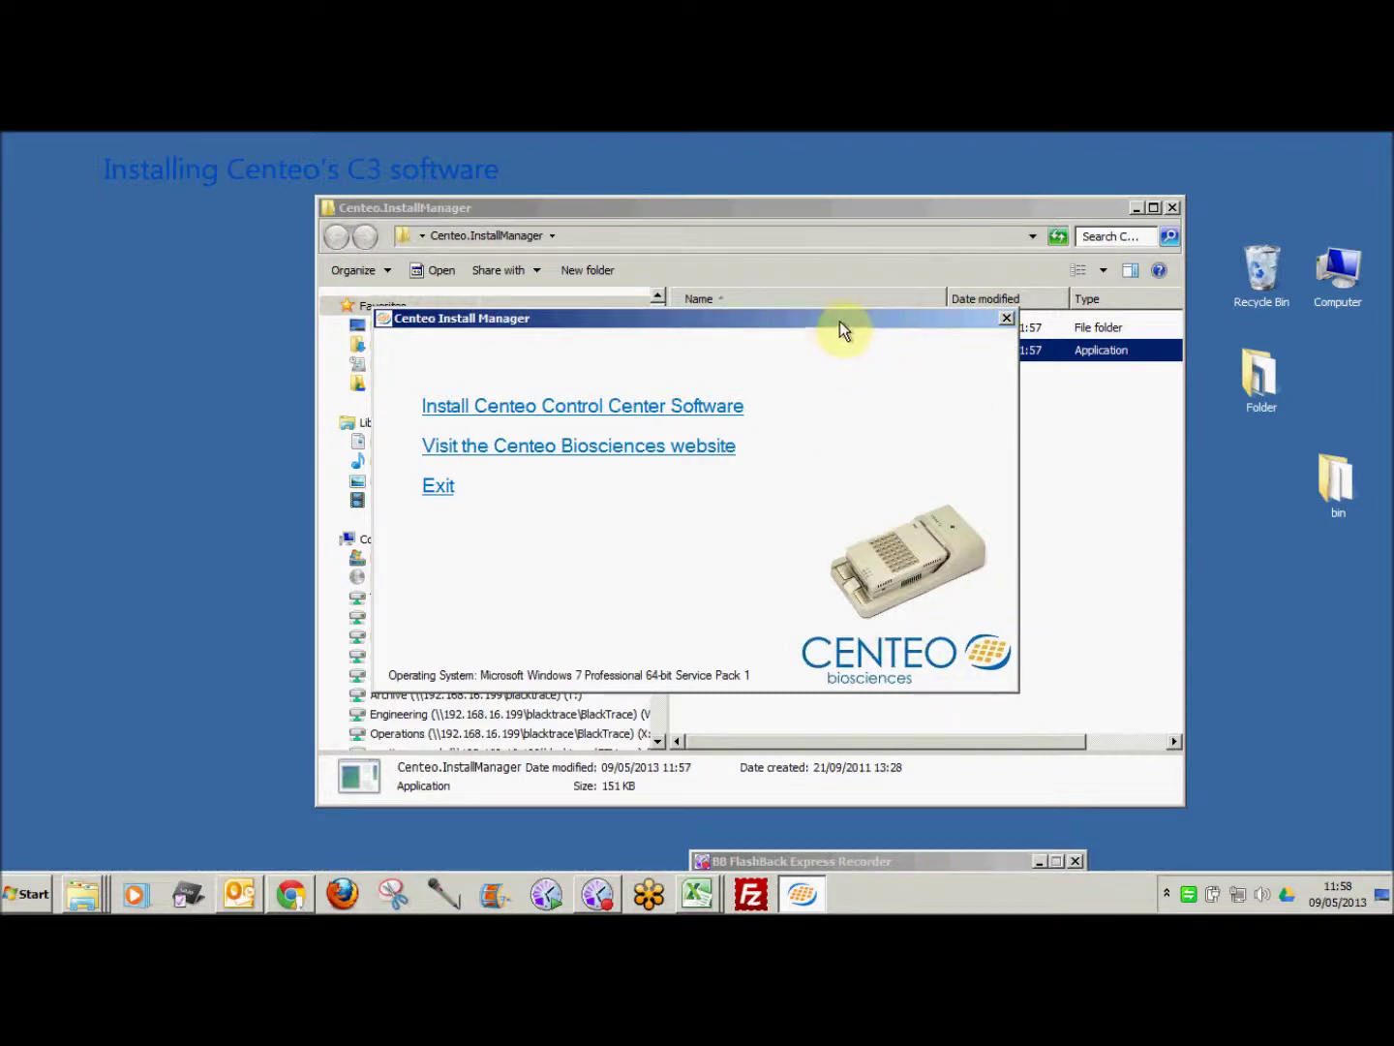
Search the Start menu for 'centeo' and place a Centeo Control Center shortcut on the desktop
{"action": "left_click", "coordinate": [27, 898]}
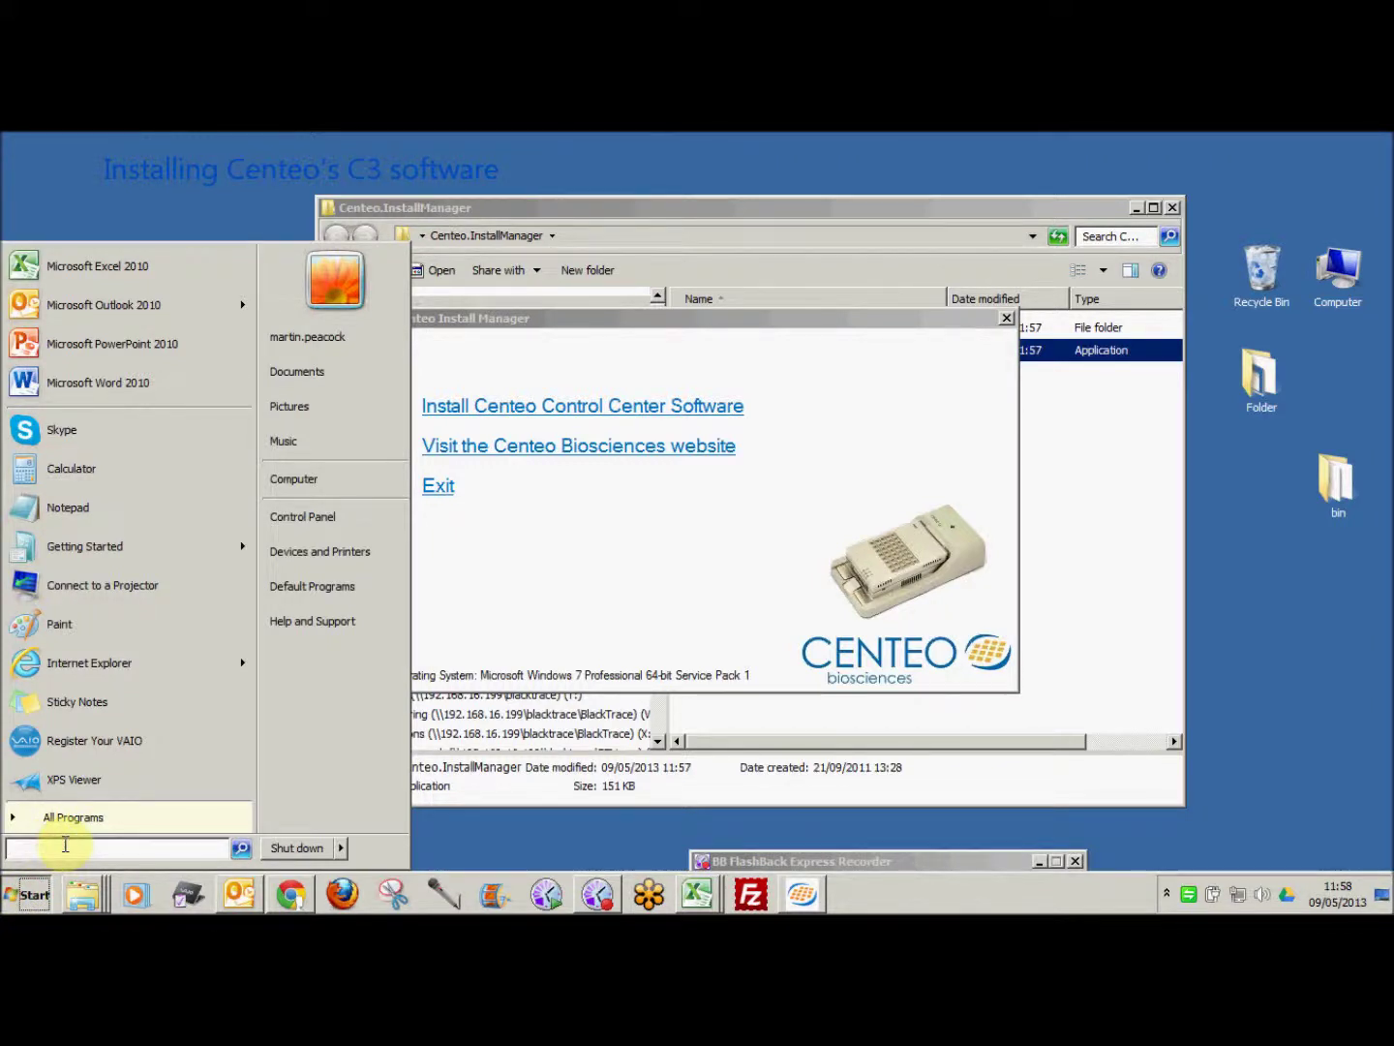
{"action": "type", "text": "centeo"}
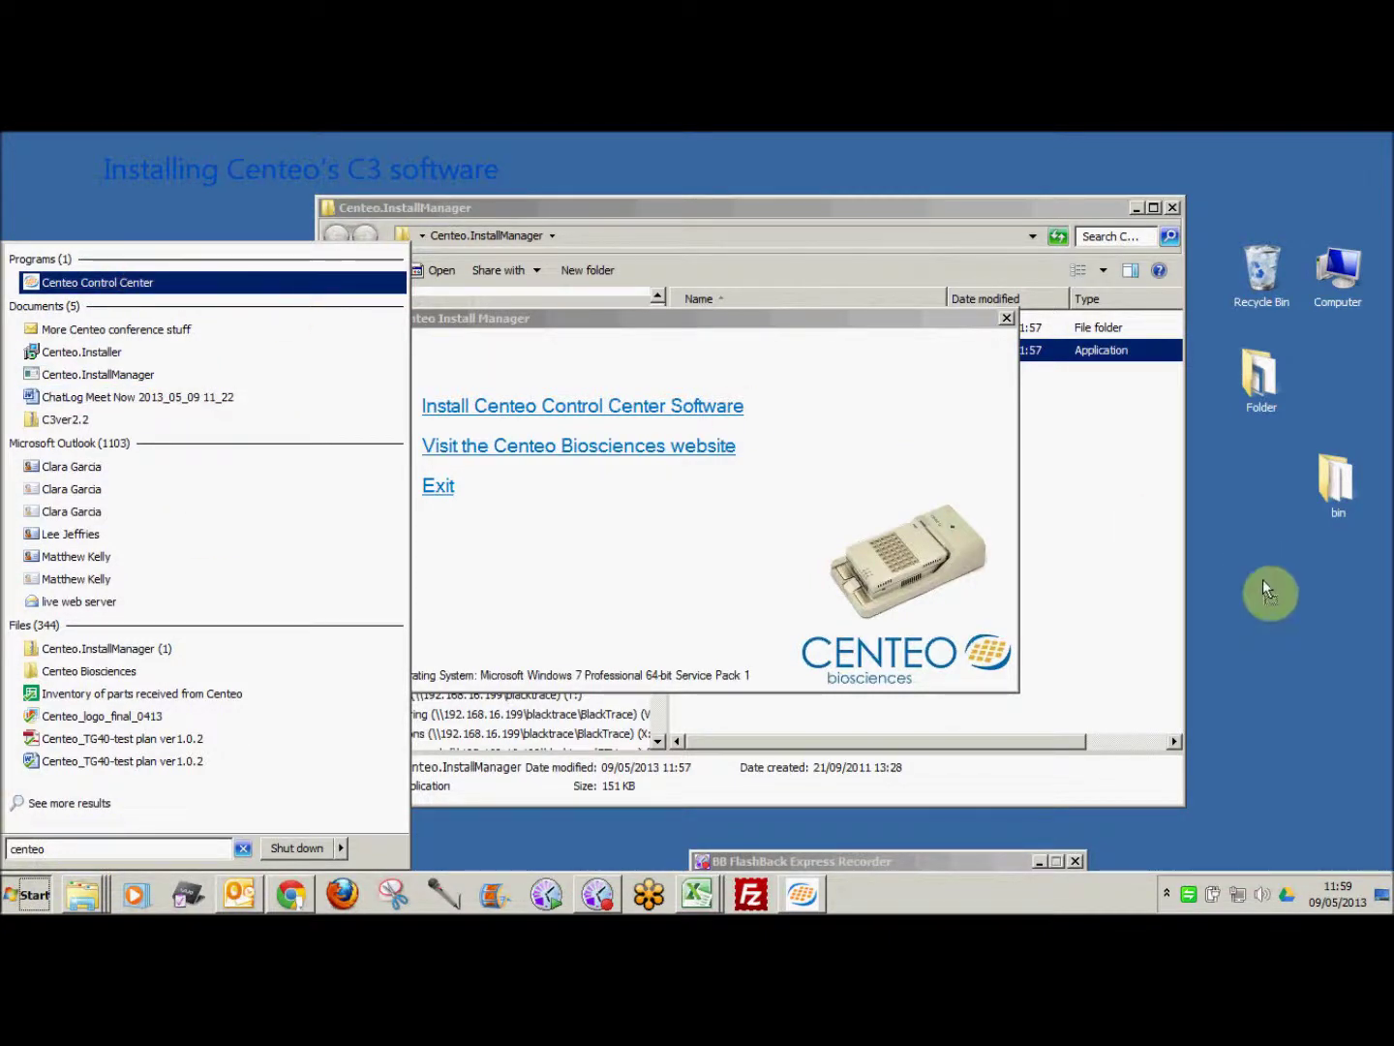
{"action": "left_click", "coordinate": [1264, 606]}
{"action": "left_click", "coordinate": [1339, 640]}
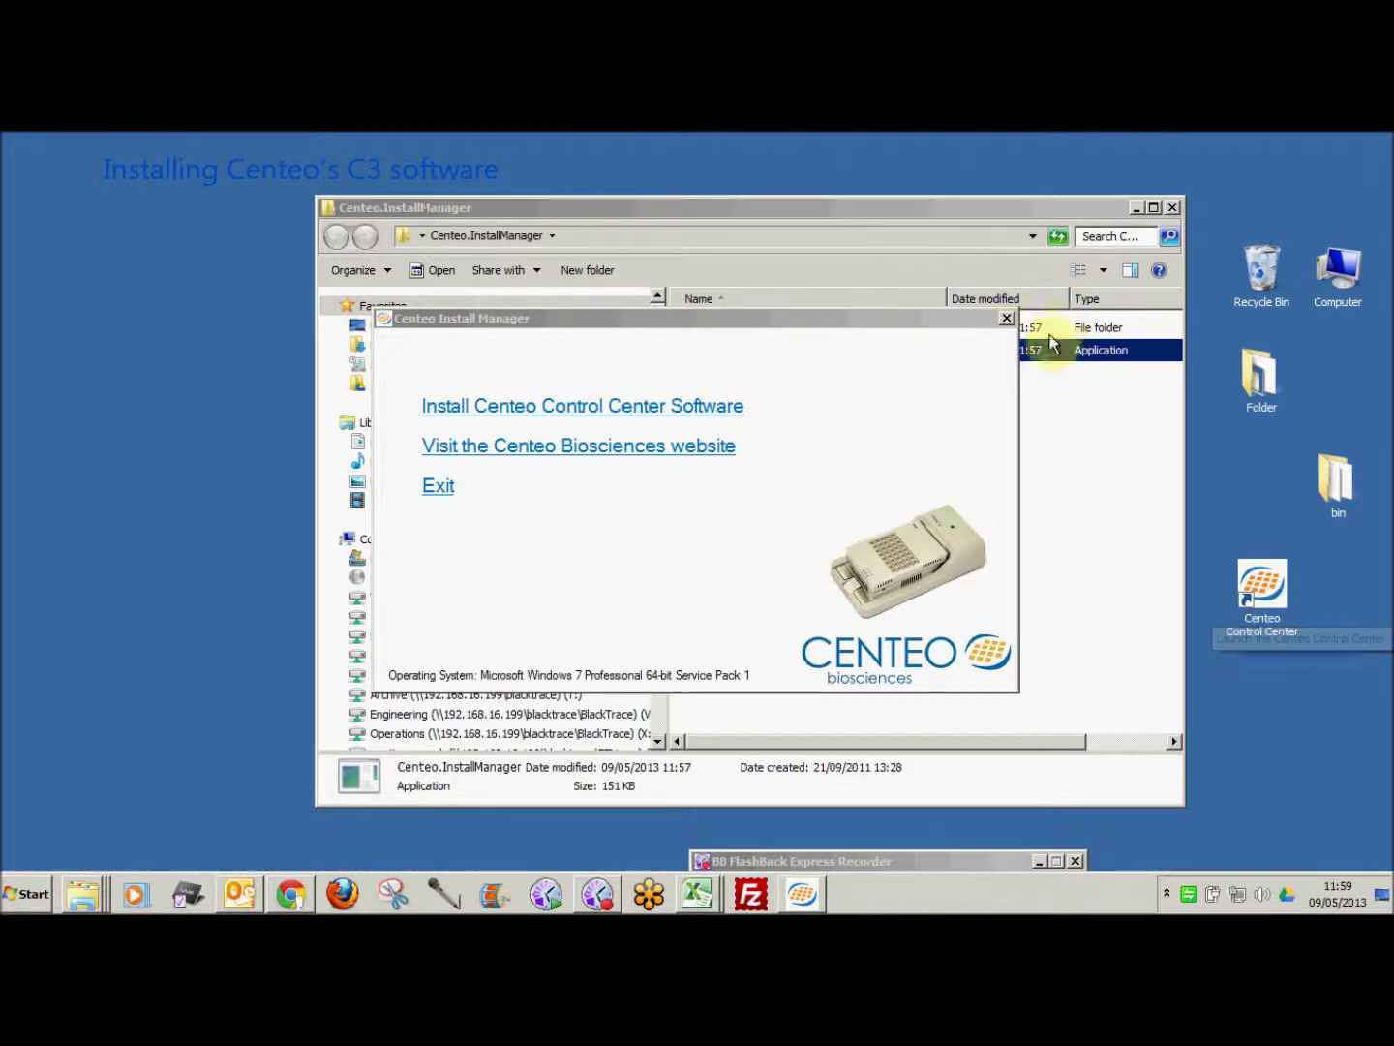
Close the Install Manager and its folder window, and move the Centeo shortcut beneath Control Center
{"action": "left_click", "coordinate": [1007, 319]}
{"action": "left_click", "coordinate": [1172, 209]}
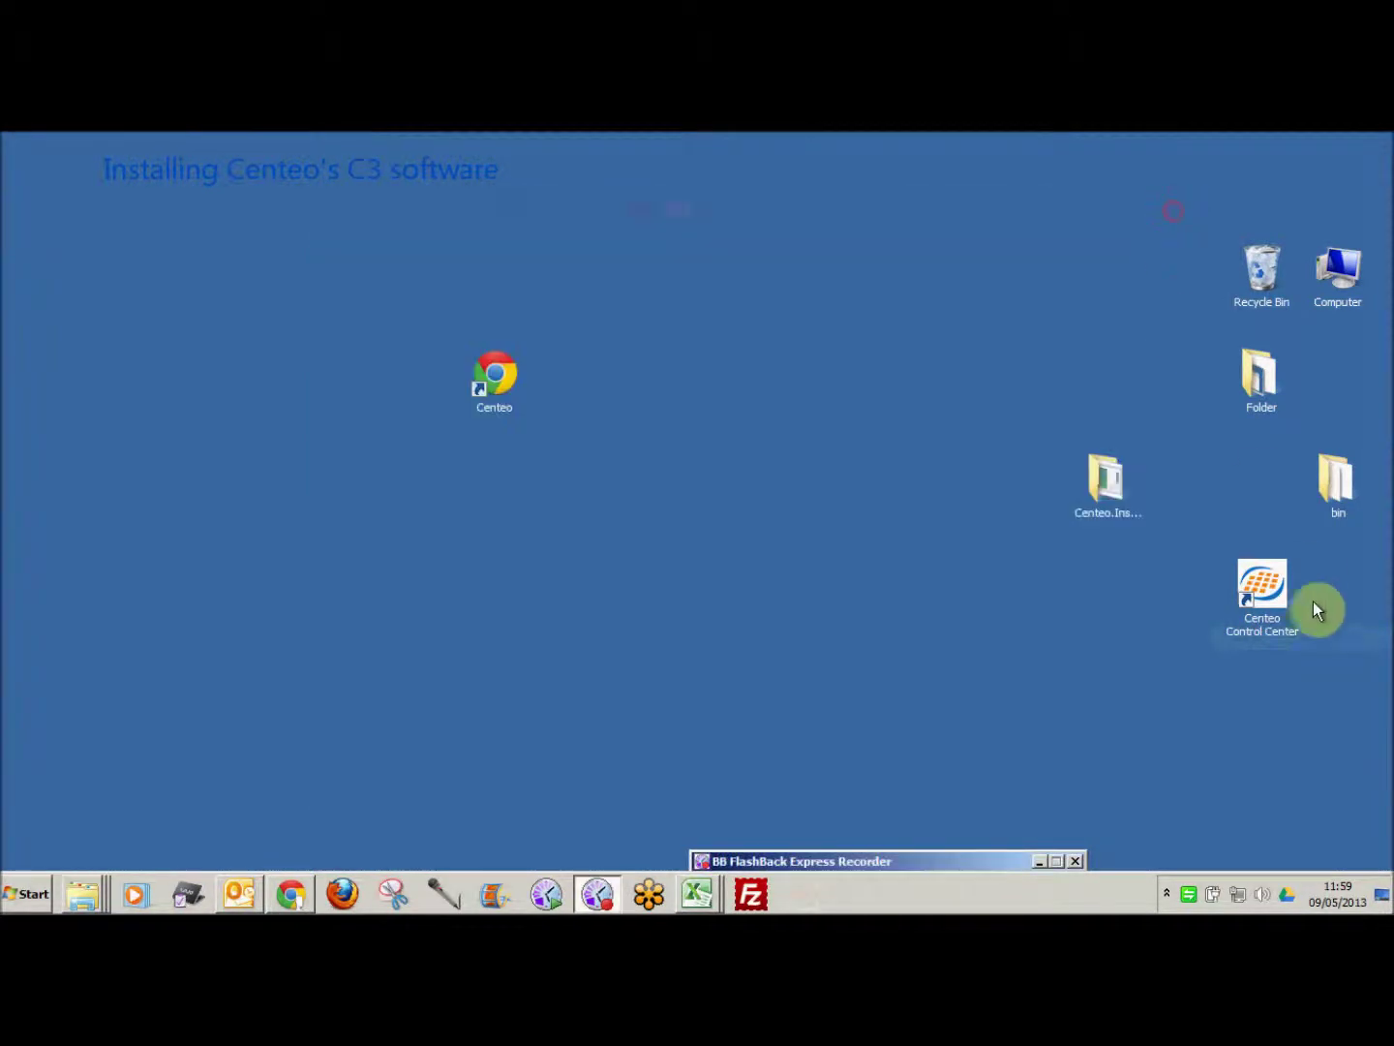
{"action": "mouse_move", "coordinate": [477, 369]}
{"action": "left_mouse_down"}
{"action": "mouse_move", "coordinate": [821, 633]}
{"action": "mouse_move", "coordinate": [1267, 670]}
{"action": "mouse_move", "coordinate": [1265, 683]}
{"action": "left_mouse_up"}
Launch Centeo Control Center from the desktop shortcut and log in with the admin username
{"action": "left_click", "coordinate": [1268, 587]}
{"action": "double_click", "coordinate": [1267, 587]}
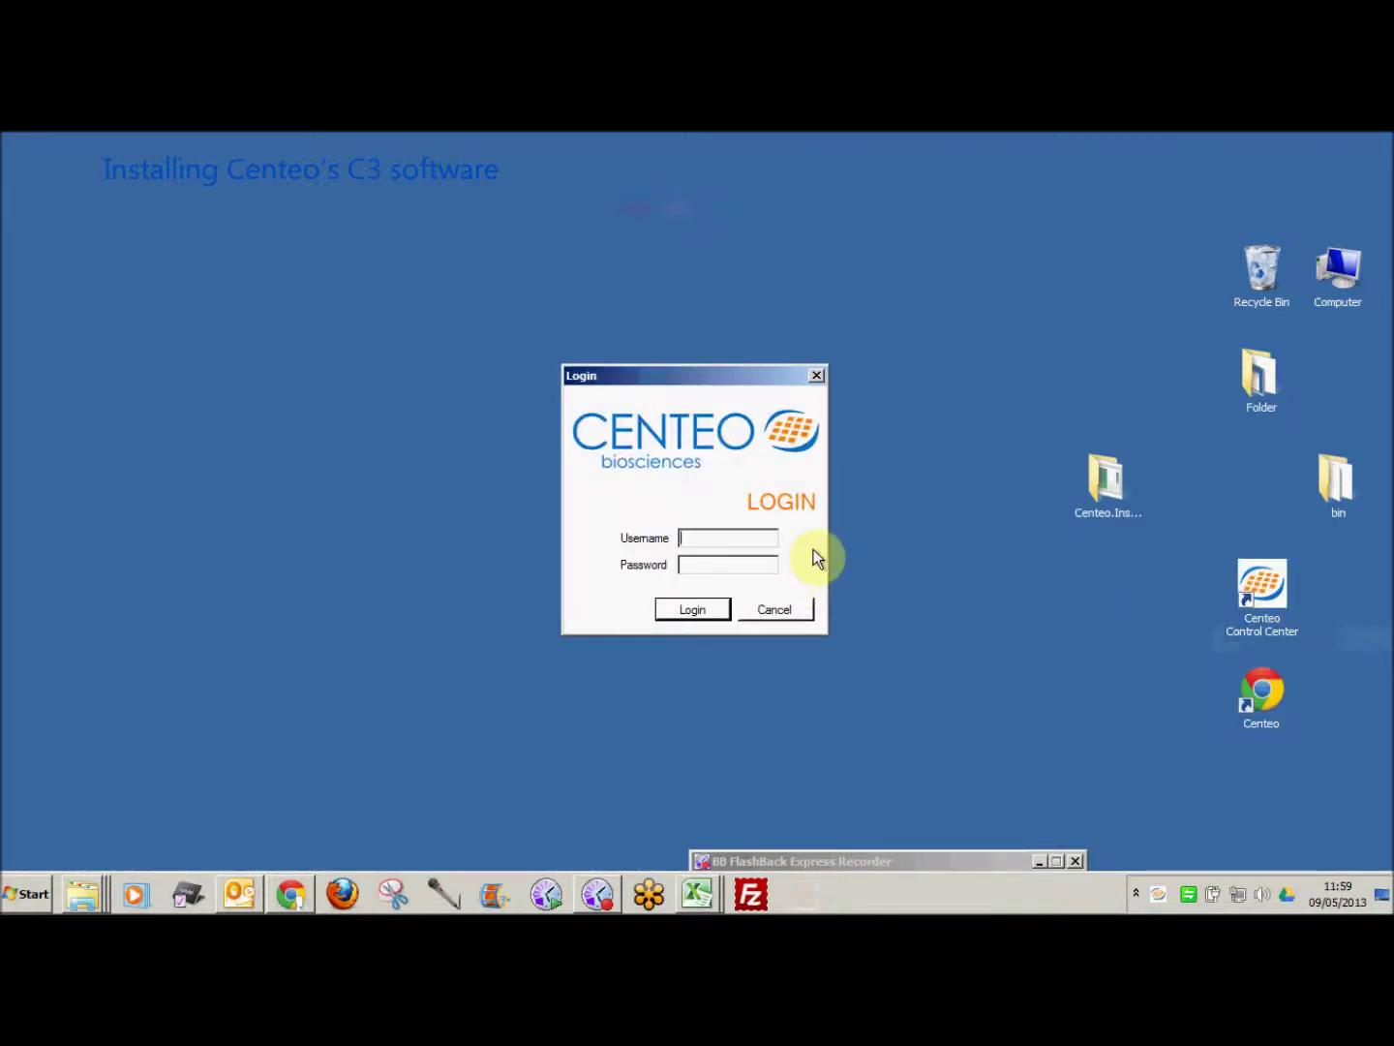
{"action": "type", "text": "Admin"}
{"action": "left_click", "coordinate": [697, 612]}
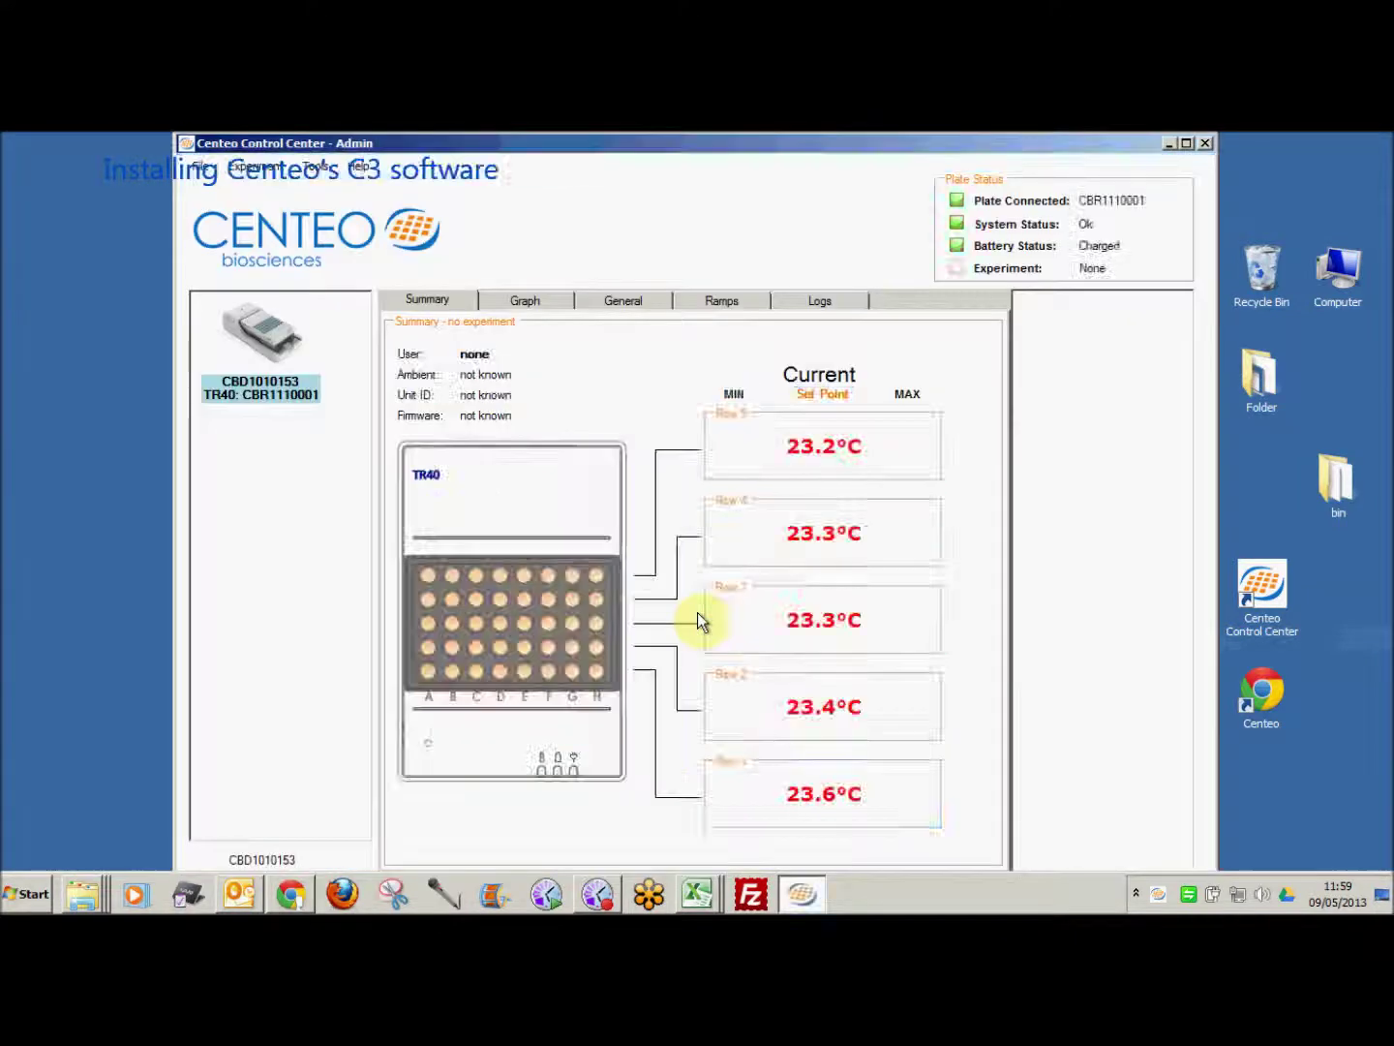